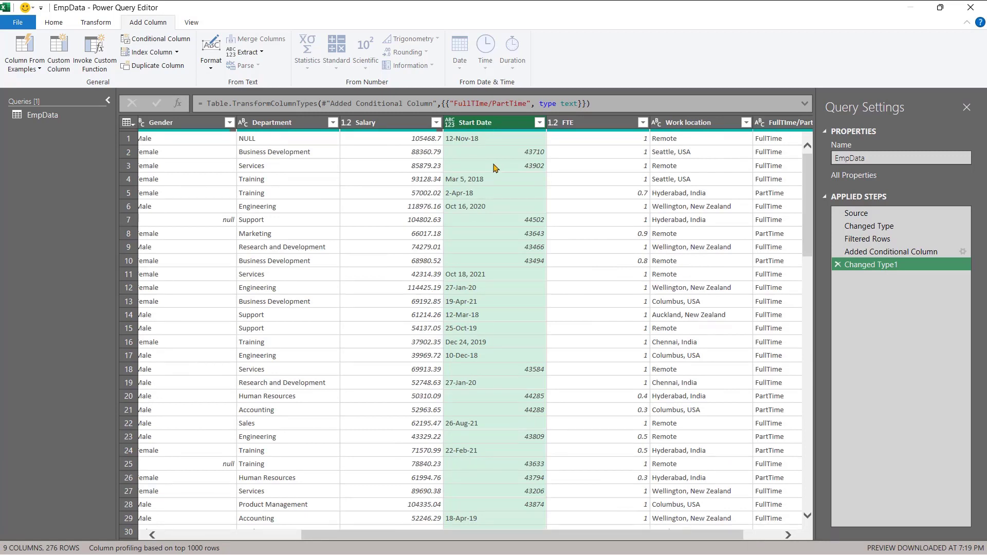
Step: Change the data type of the Start Date column to Date and check the converted values
left_click(451, 125)
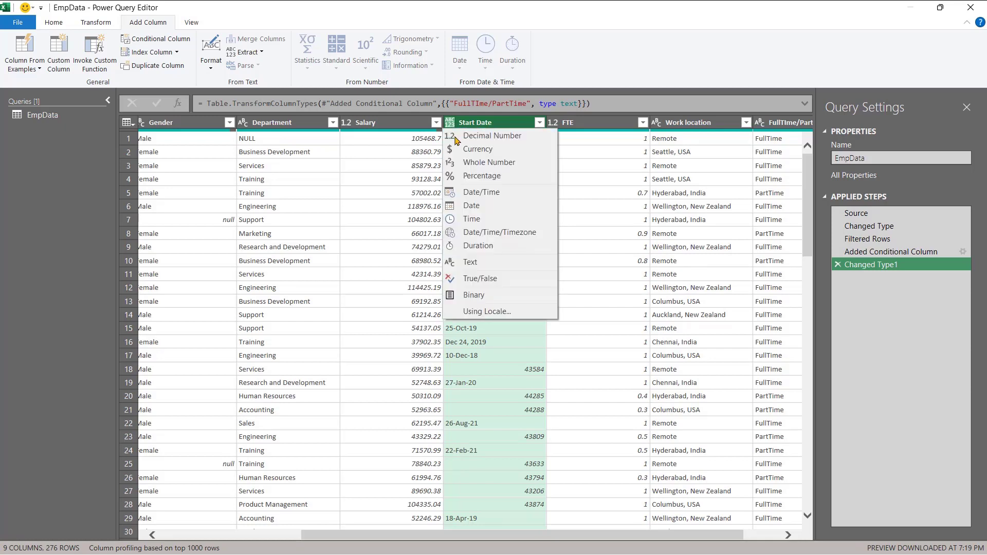
left_click(485, 208)
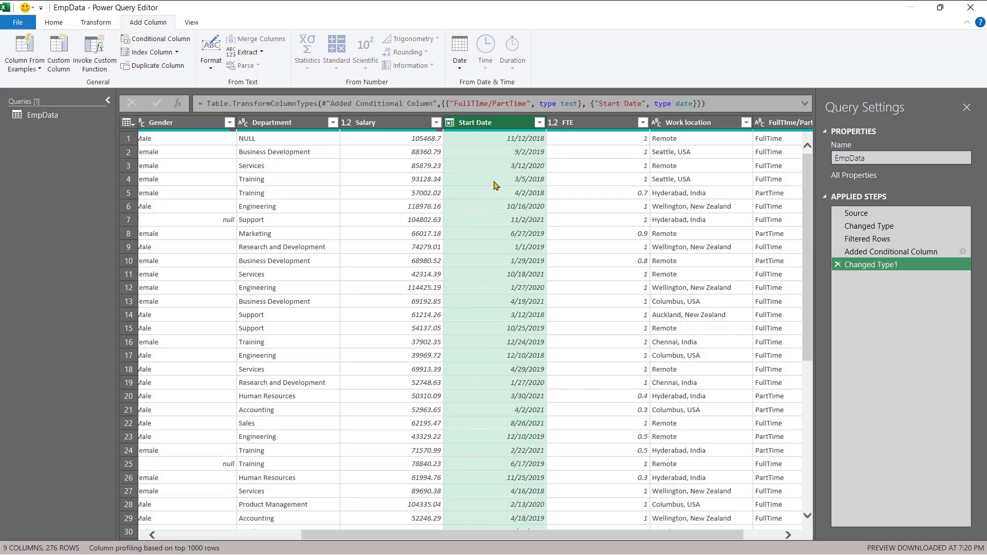
scroll(510, 388, "down", 7)
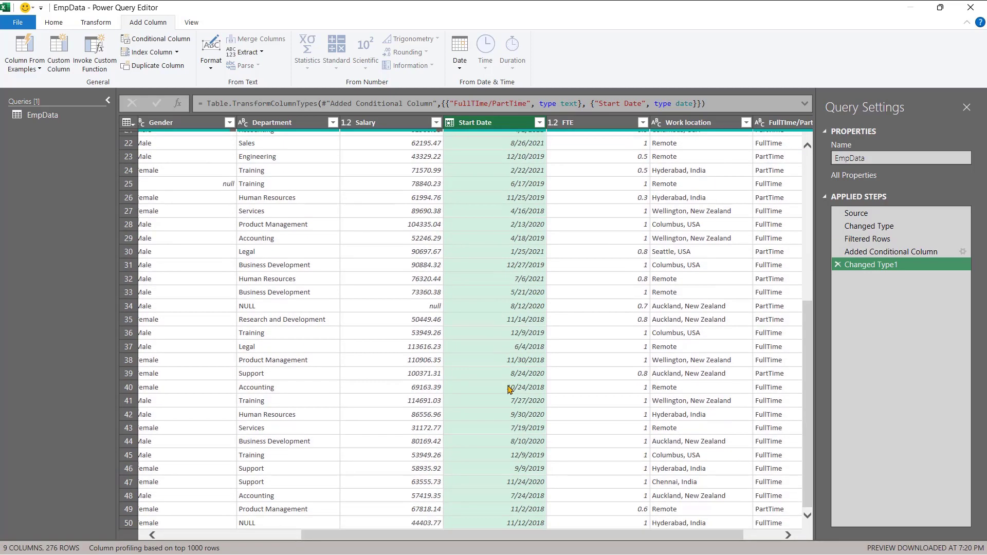
scroll(511, 388, "up", 7)
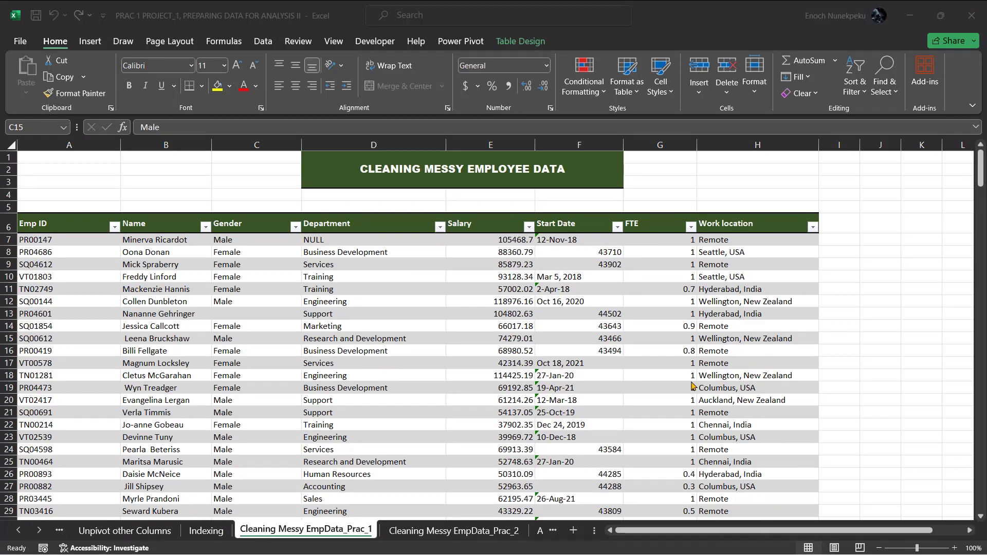
Step: Examine the extent of the employee table and the empty area beside its Work location column
scroll(692, 385, "right", 5)
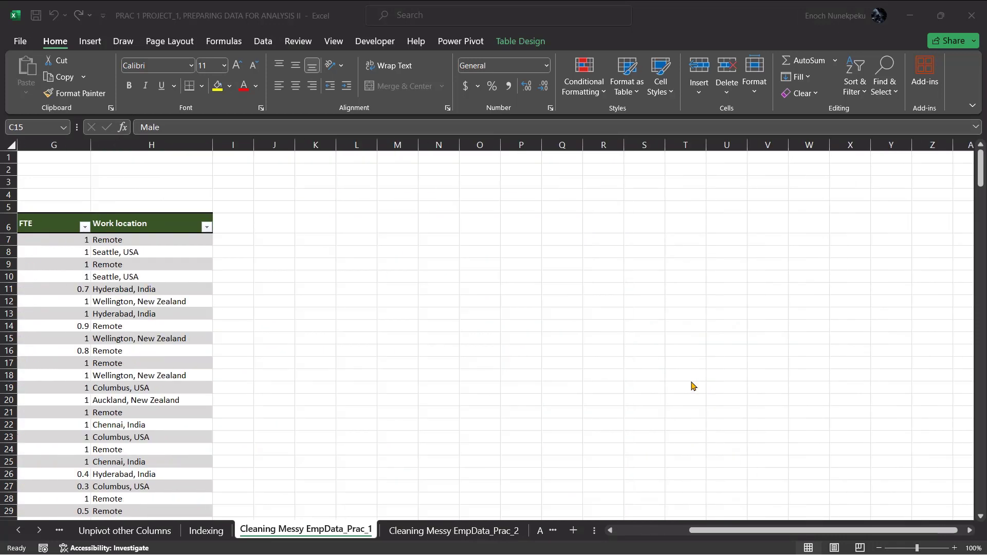
scroll(691, 385, "left", 5)
scroll(691, 386, "right", 3)
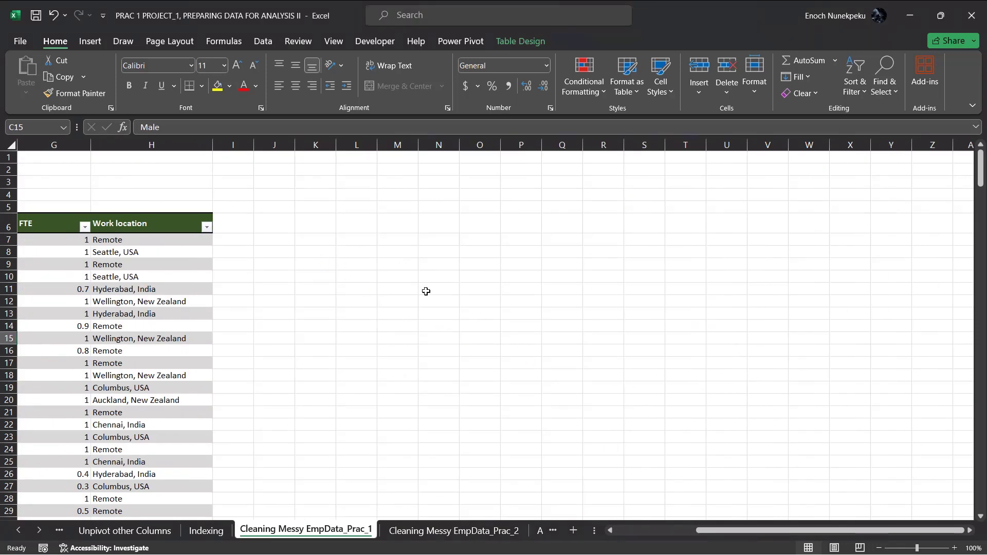
left_click_drag(309, 239, 846, 438)
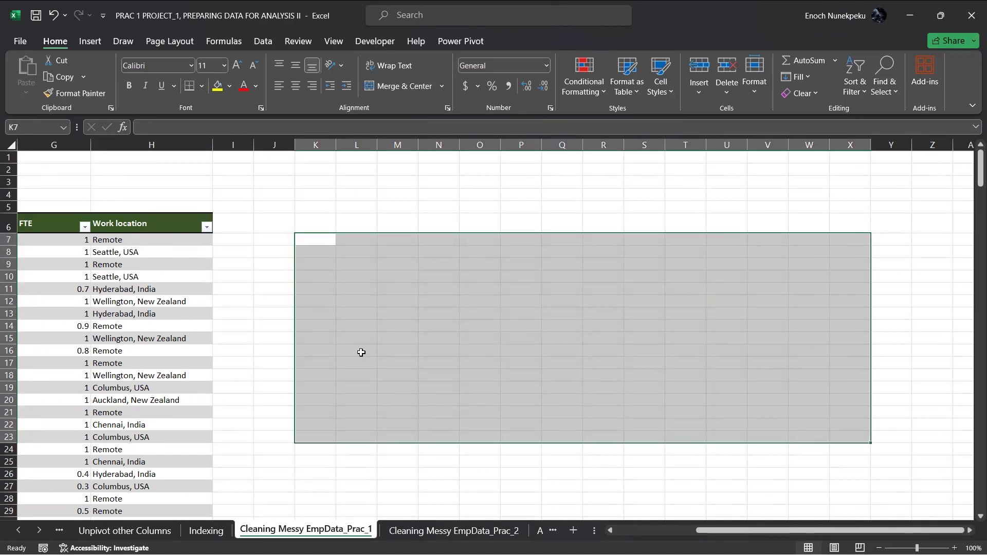
scroll(221, 281, "left", 3)
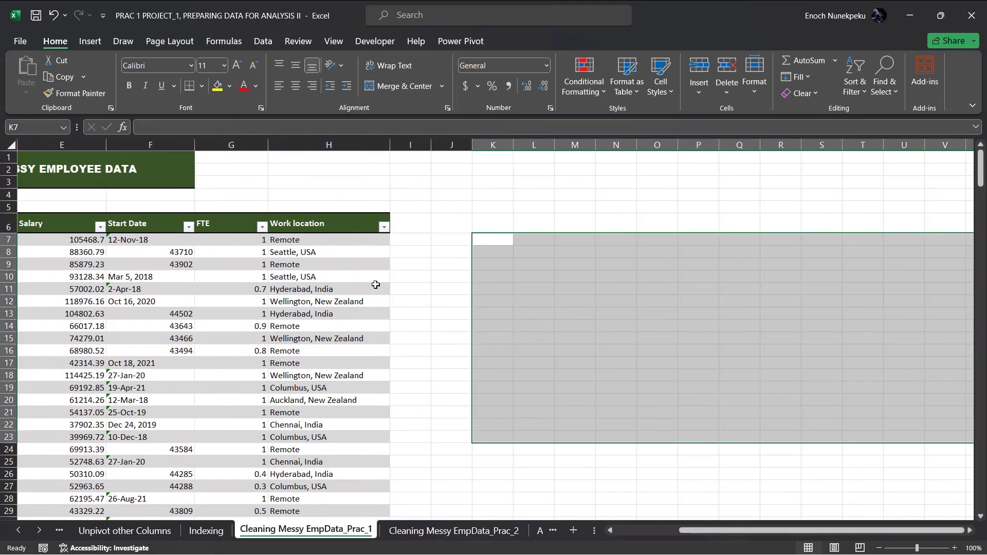
left_click(406, 224)
left_click_drag(432, 224, 831, 478)
scroll(184, 352, "left", 4)
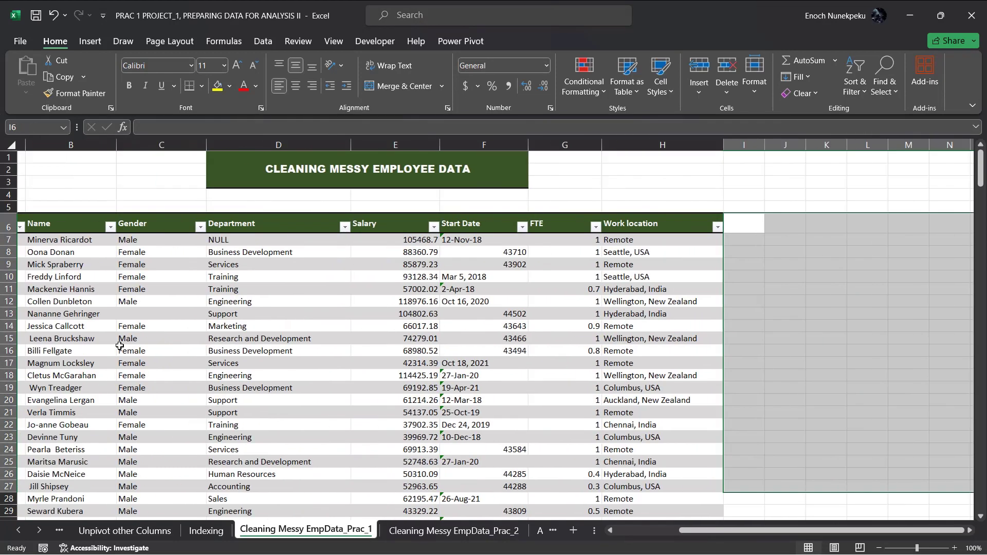
Step: Load the employee data starting at the Emp ID header into Power Query and look through its columns and rows
left_click_drag(37, 227, 611, 302)
left_click_drag(706, 278, 874, 462)
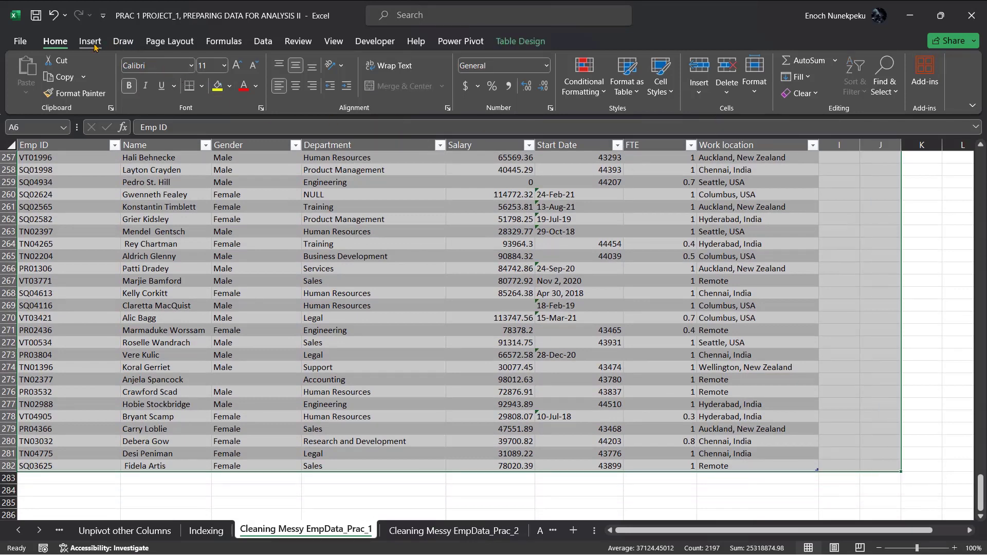
left_click(263, 43)
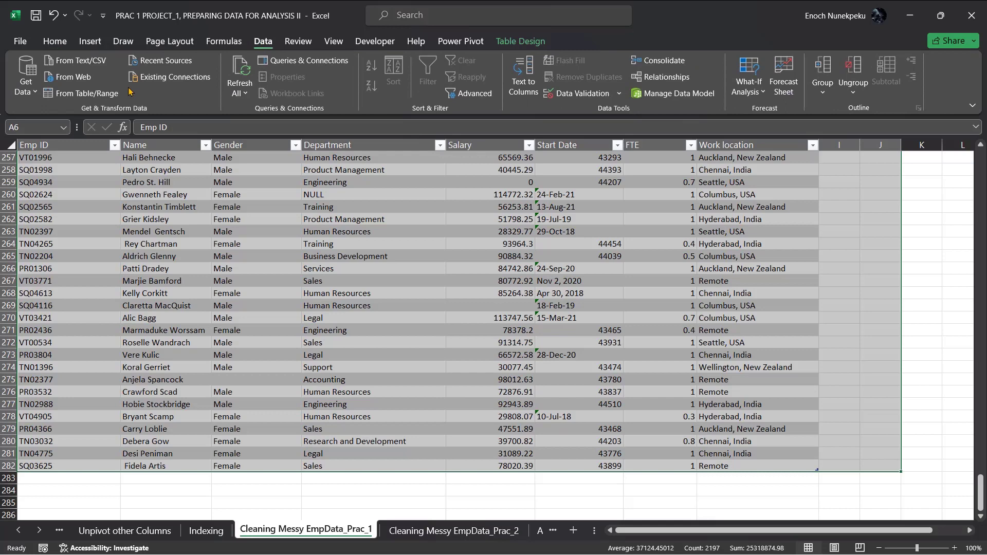
left_click(83, 94)
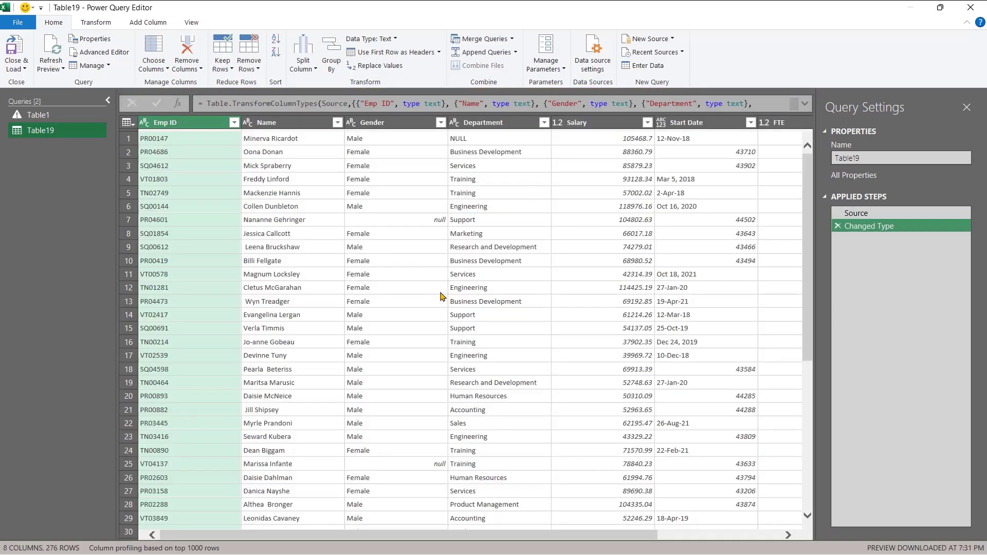
scroll(441, 297, "right", 3)
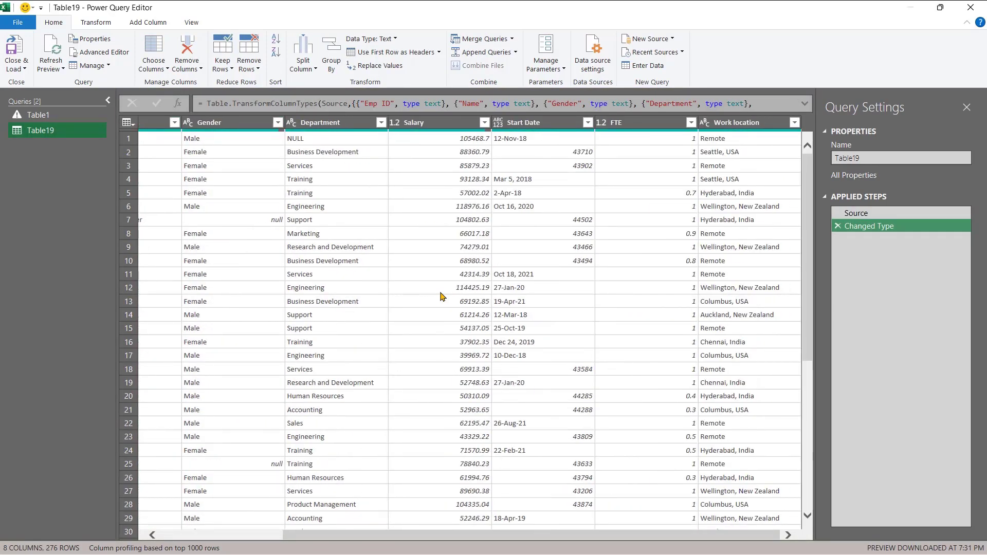
scroll(441, 297, "down", 20)
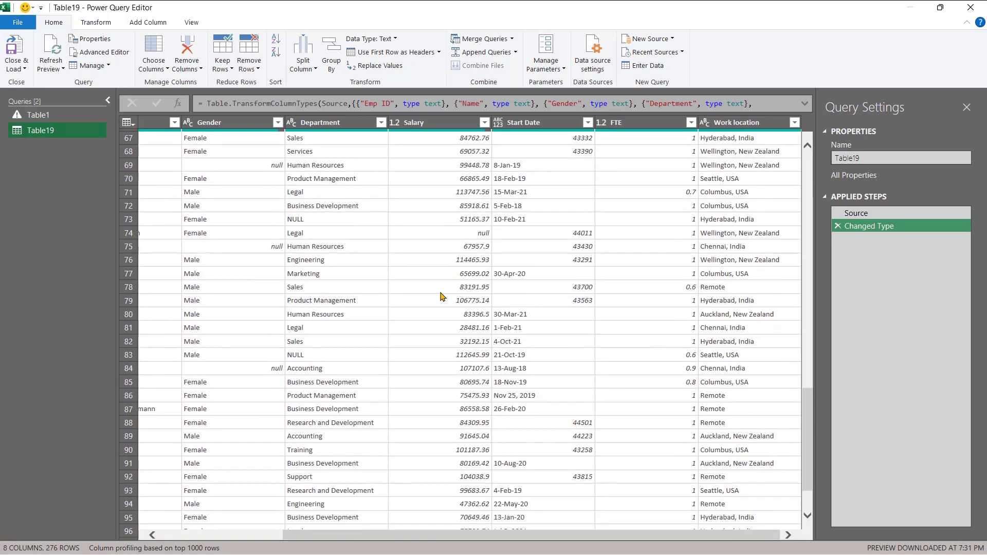
scroll(441, 297, "up", 20)
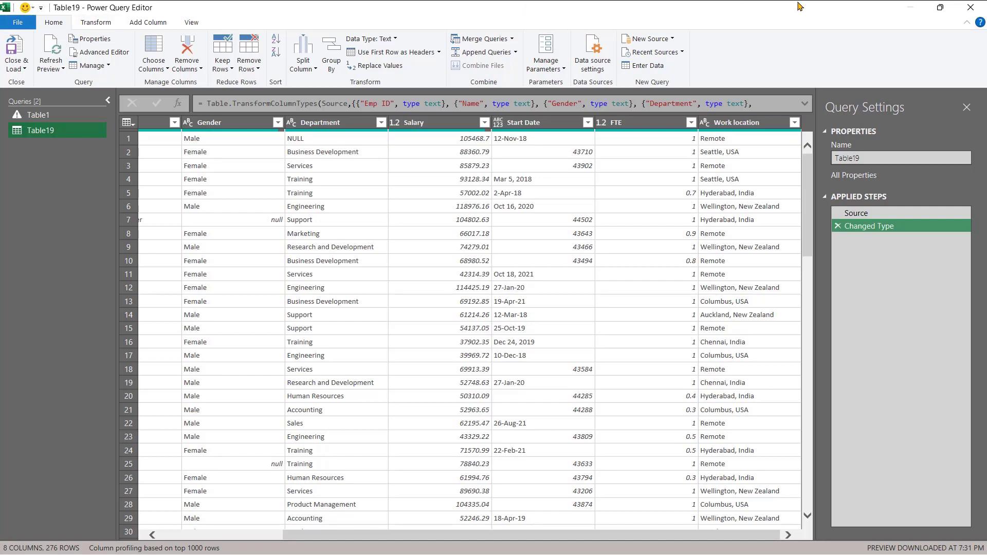
Step: Close the Power Query Editor, discarding the changes, and return to the beginning of the employee table in Excel
left_click(970, 7)
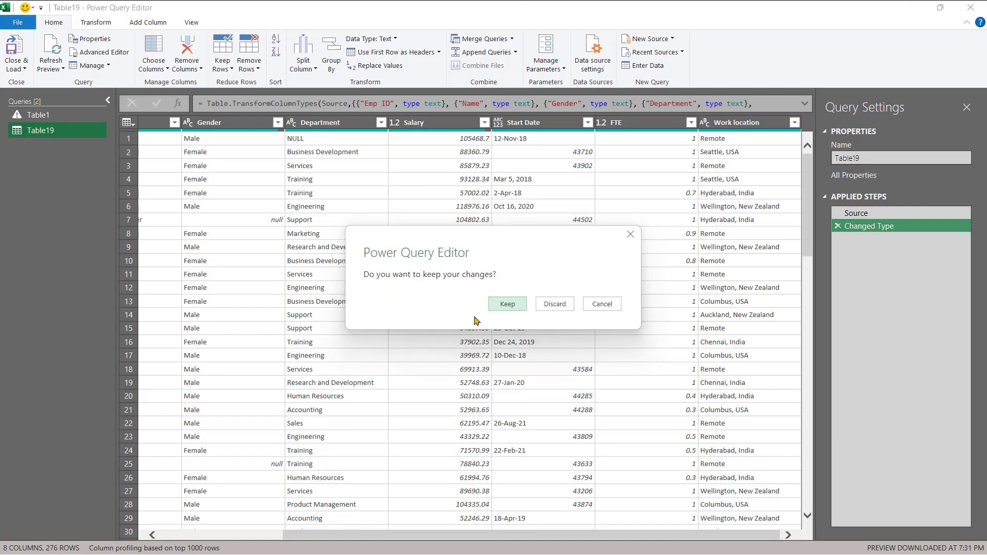
left_click(556, 304)
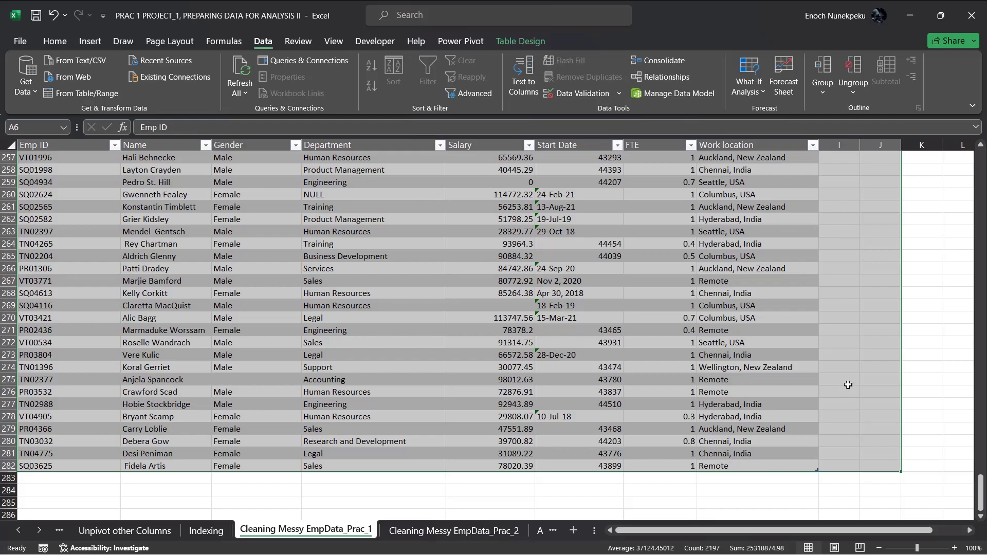
left_click(388, 308)
scroll(388, 308, "up", 20)
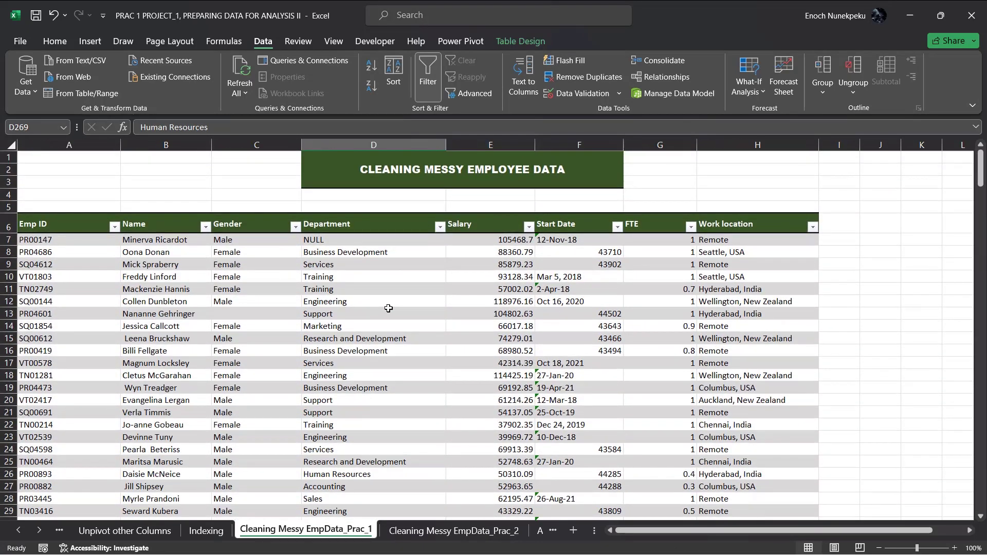
left_click(213, 283)
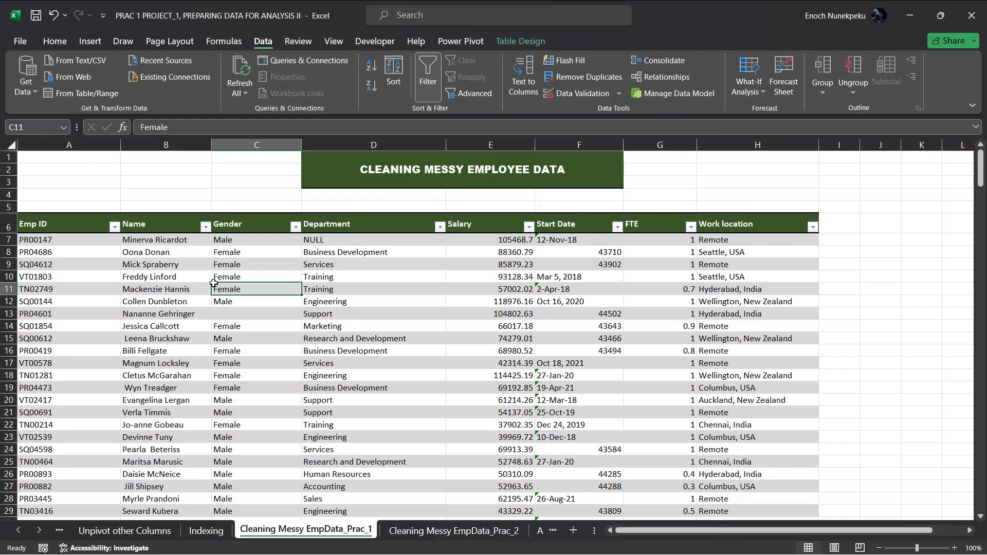
left_click_drag(825, 228, 943, 356)
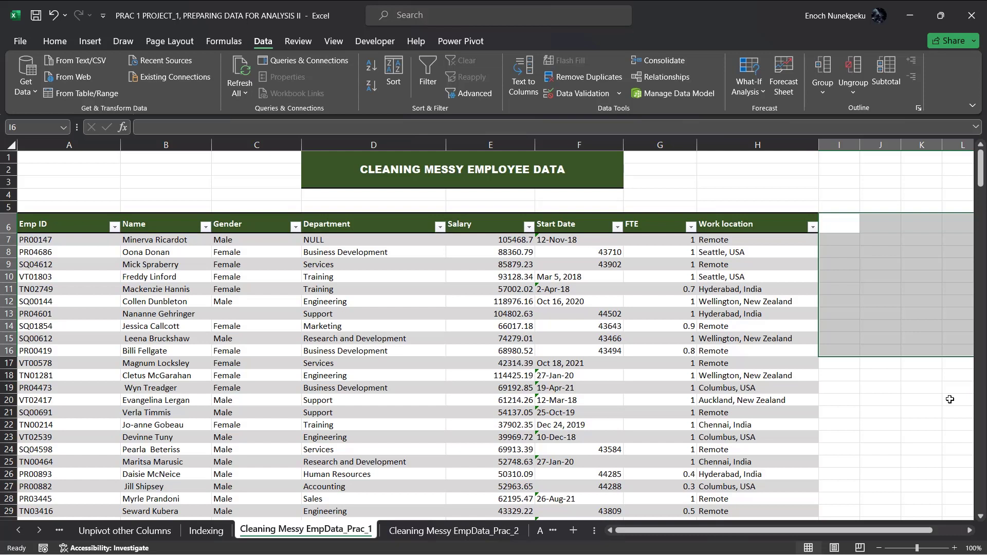
left_click(355, 374)
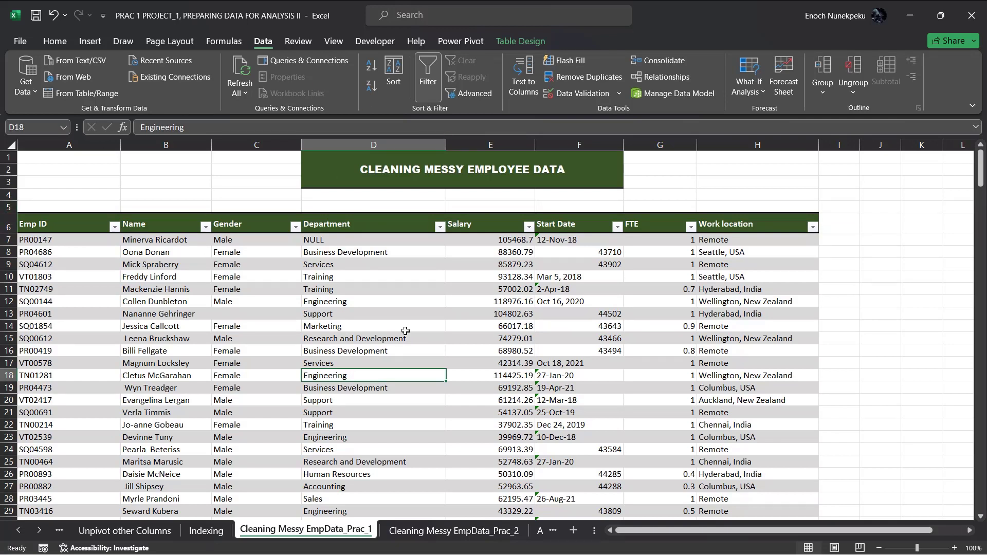
Step: Rename the employee table as MadeEasyEmpData
left_click(93, 263)
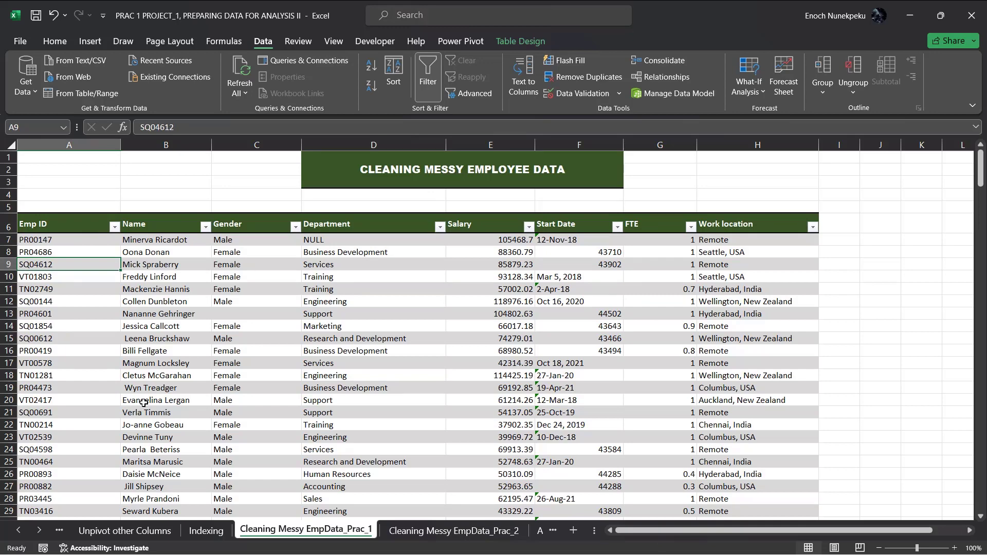
left_click(521, 42)
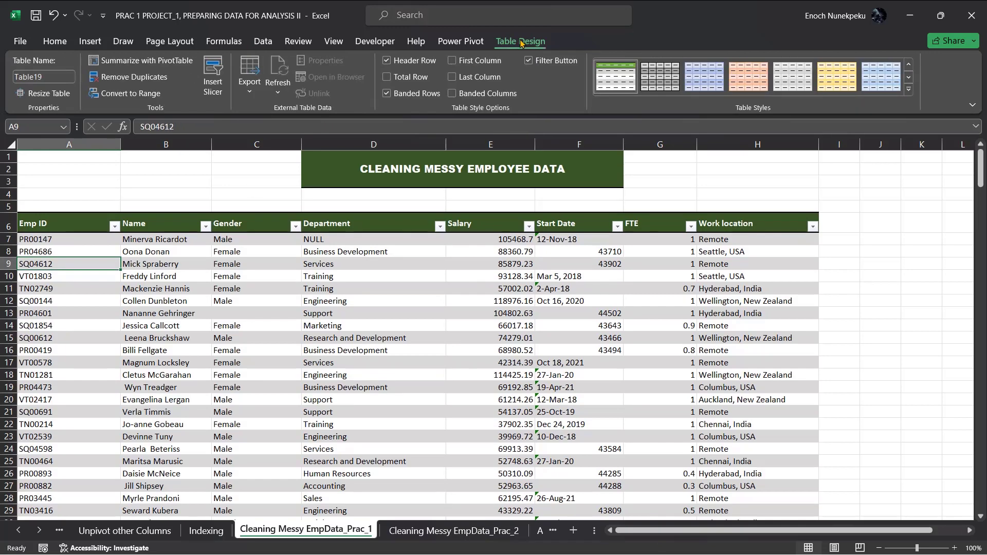
left_click(44, 76)
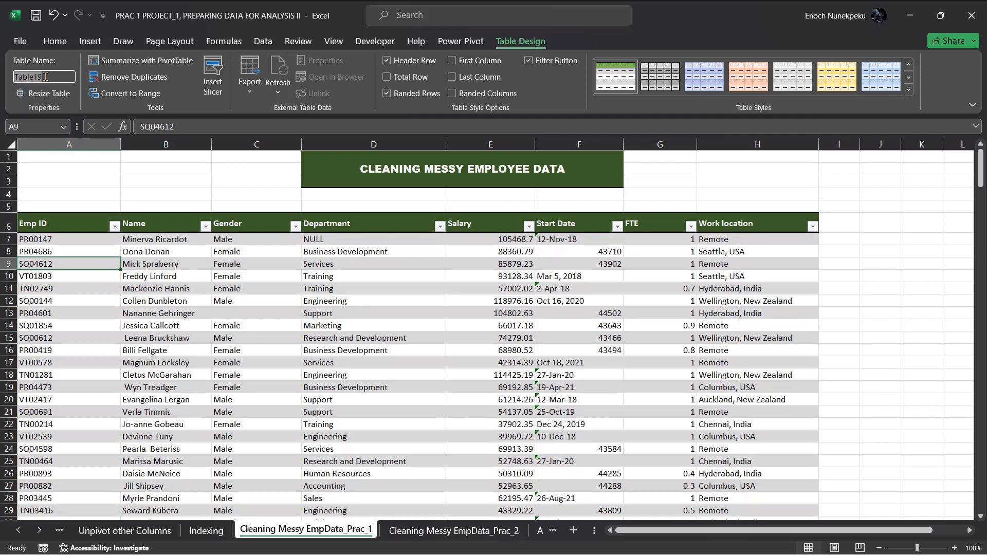
type("MadeEasyData")
left_click(46, 76)
type("EmpDa")
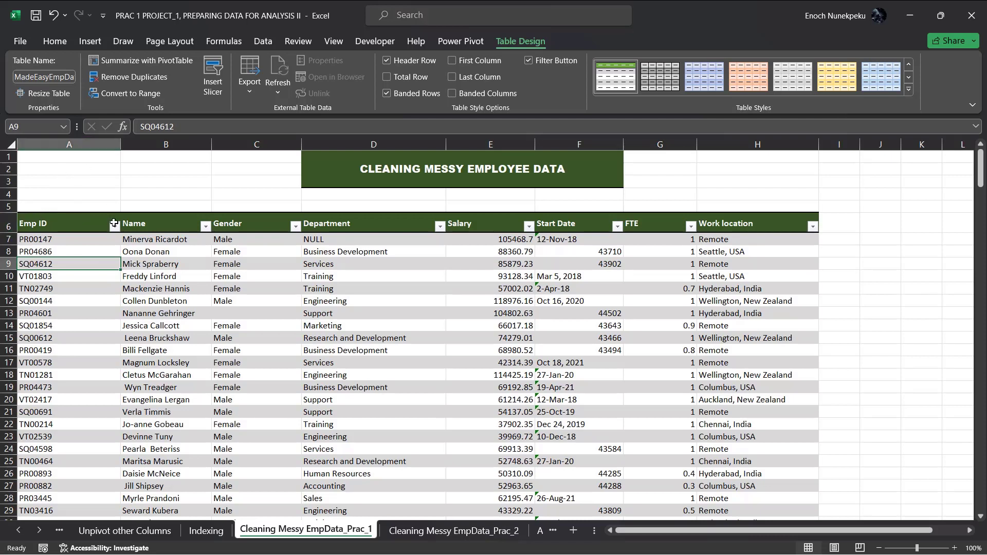
Step: Select the whole employee table from the Emp ID header to its last row and load it into Power Query
left_click(62, 227)
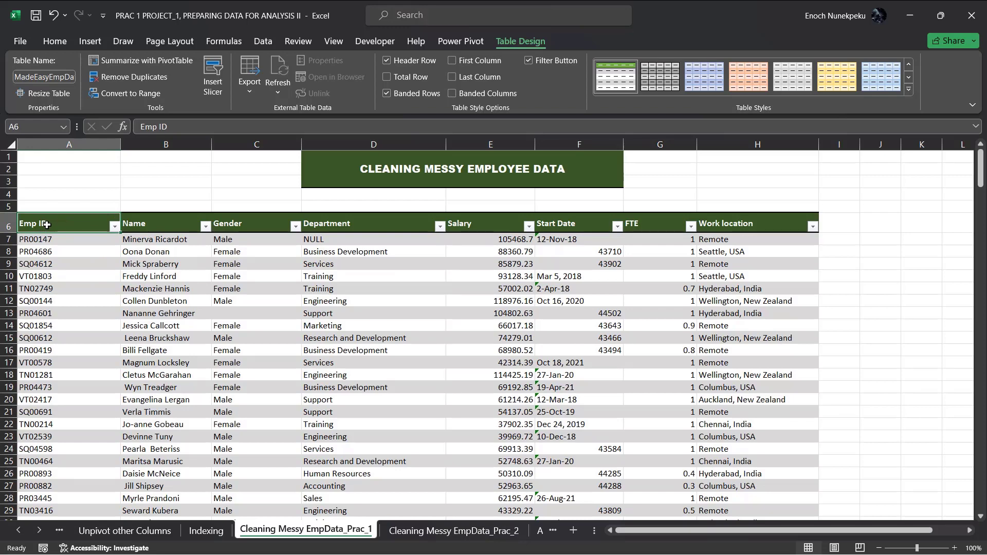
key("ctrl+shift+End")
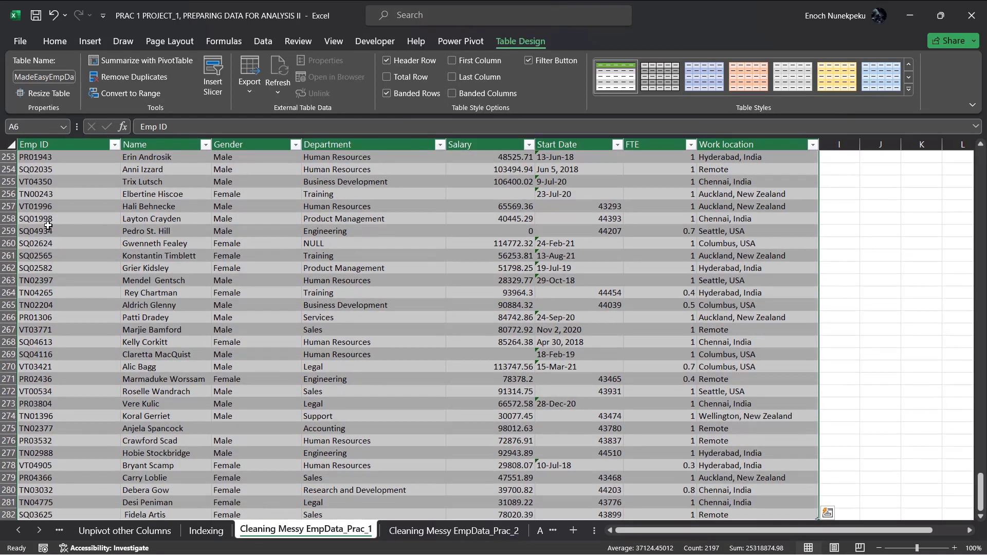
scroll(189, 271, "down", 3)
scroll(189, 271, "up", 3)
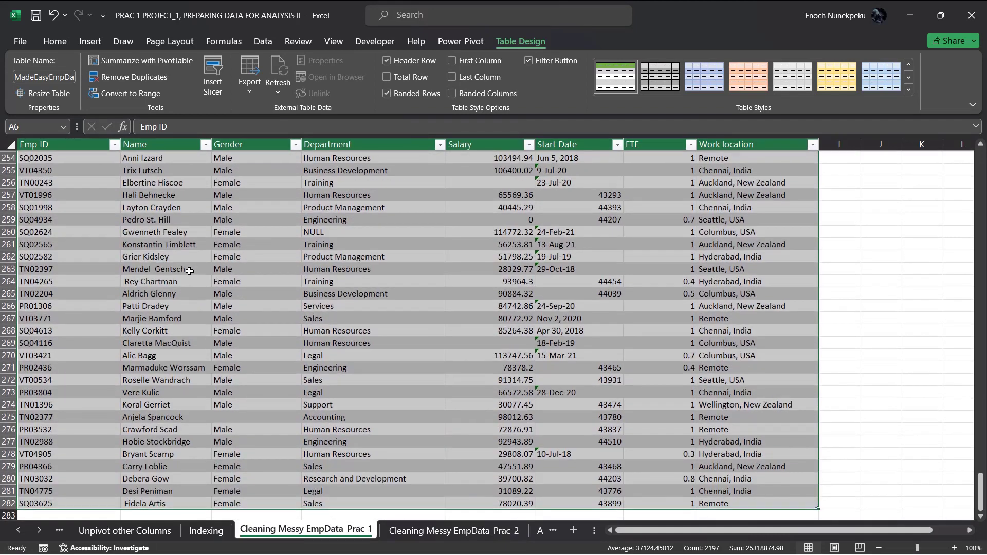
left_click(263, 41)
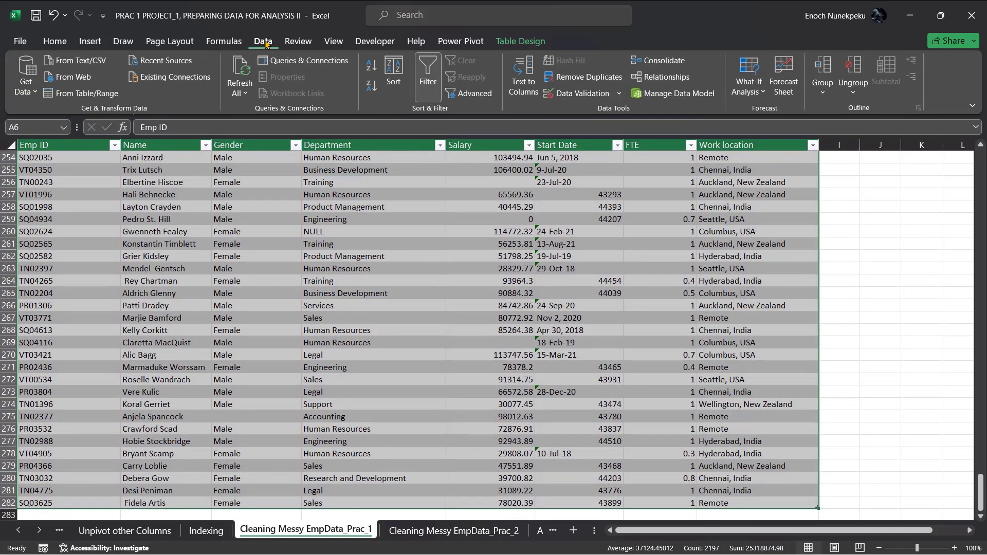
left_click(58, 94)
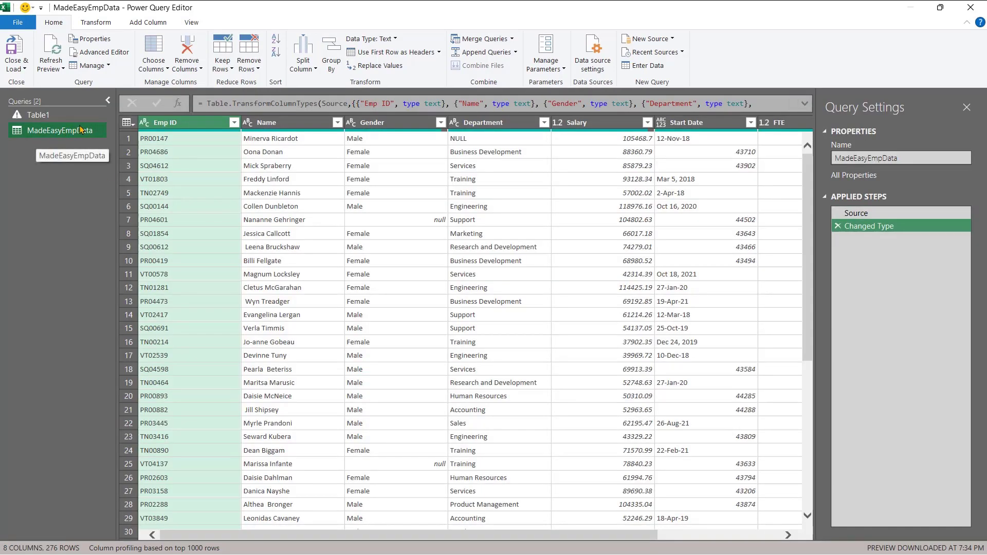
scroll(517, 411, "down", 1)
scroll(518, 411, "up", 1)
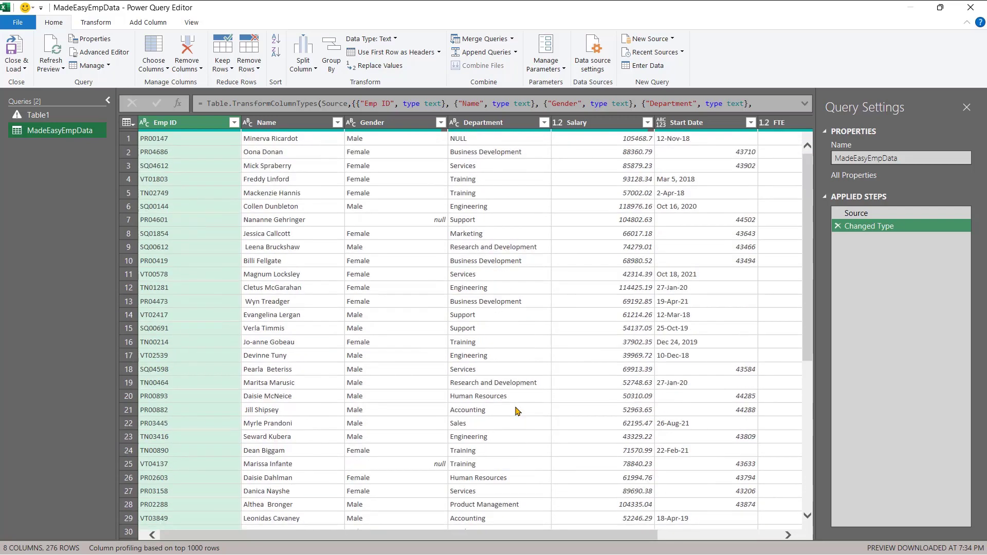
Step: Delete the broken Table1 query, keeping only the MadeEasyEmpData query
left_click(66, 117)
right_click(66, 117)
left_click(125, 150)
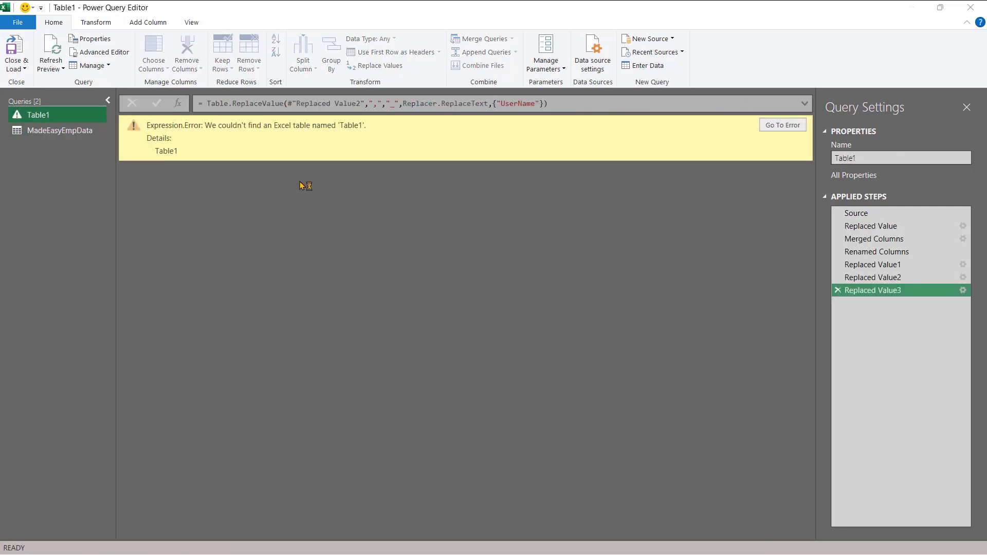
left_click(555, 304)
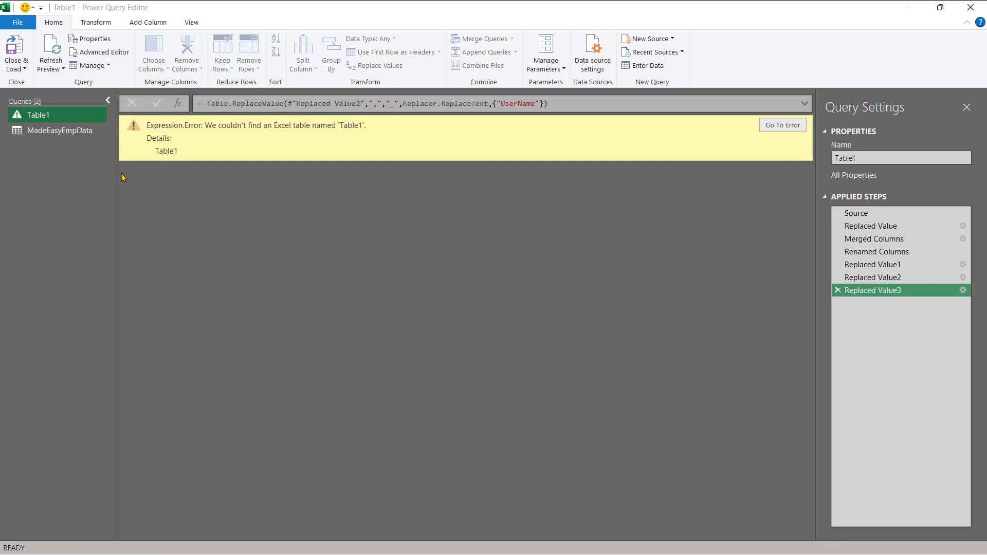
left_click(42, 116)
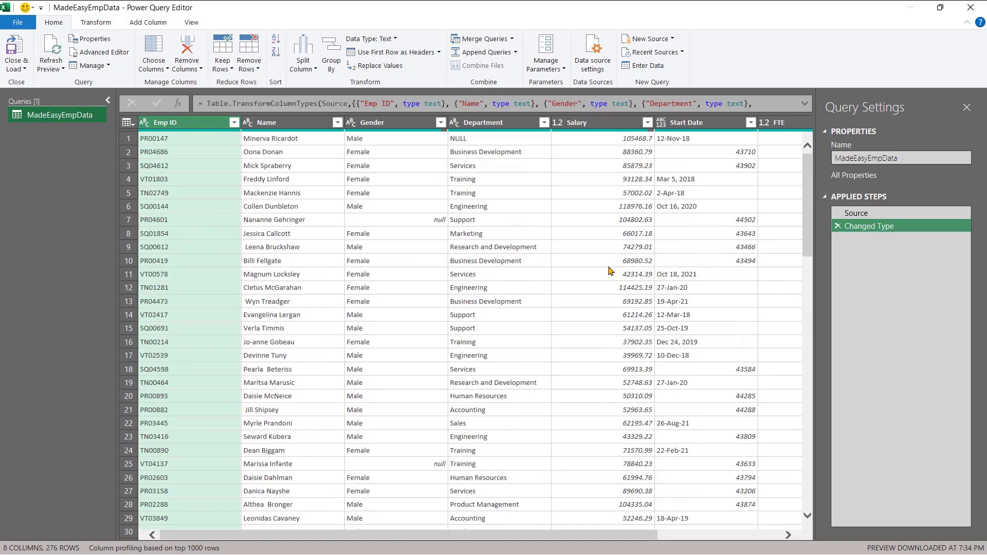
scroll(610, 271, "right", 3)
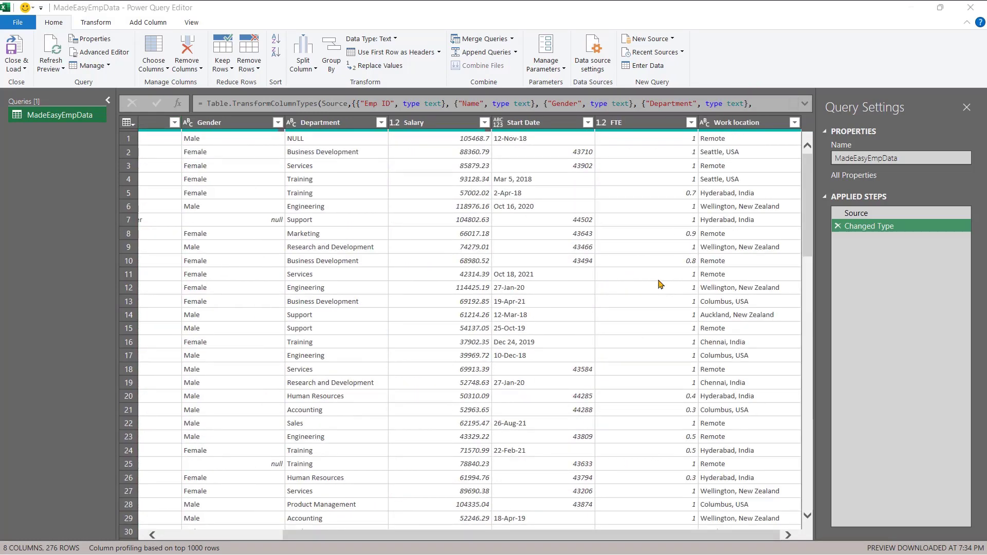
Step: Start a conditional column named FullTime/PartTime in the MadeEasyEmpData query
left_click(626, 124)
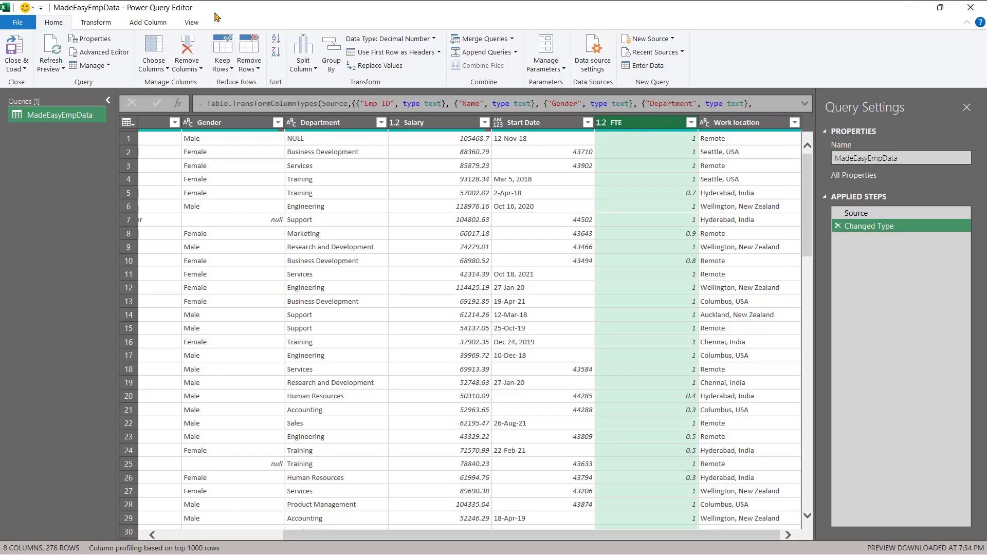
left_click(152, 24)
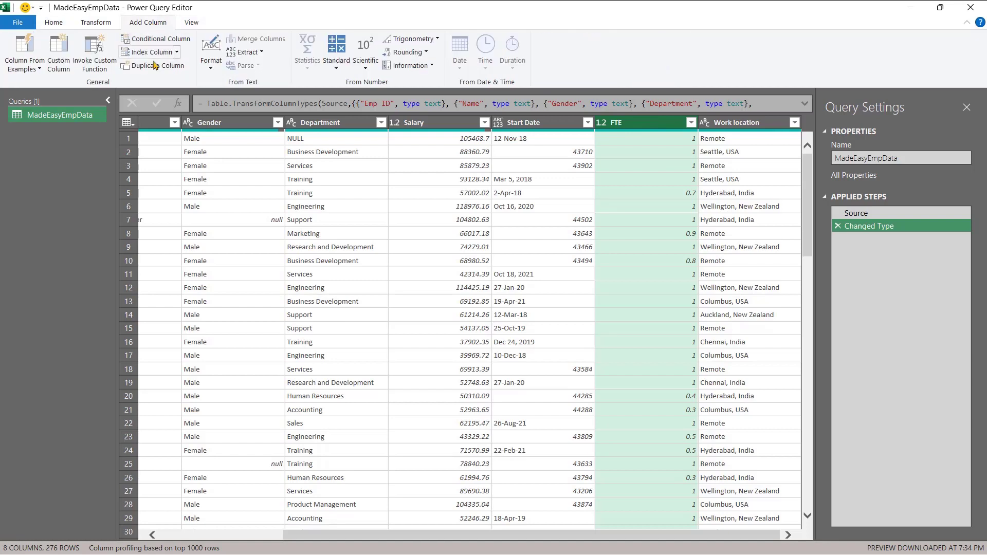
left_click(146, 44)
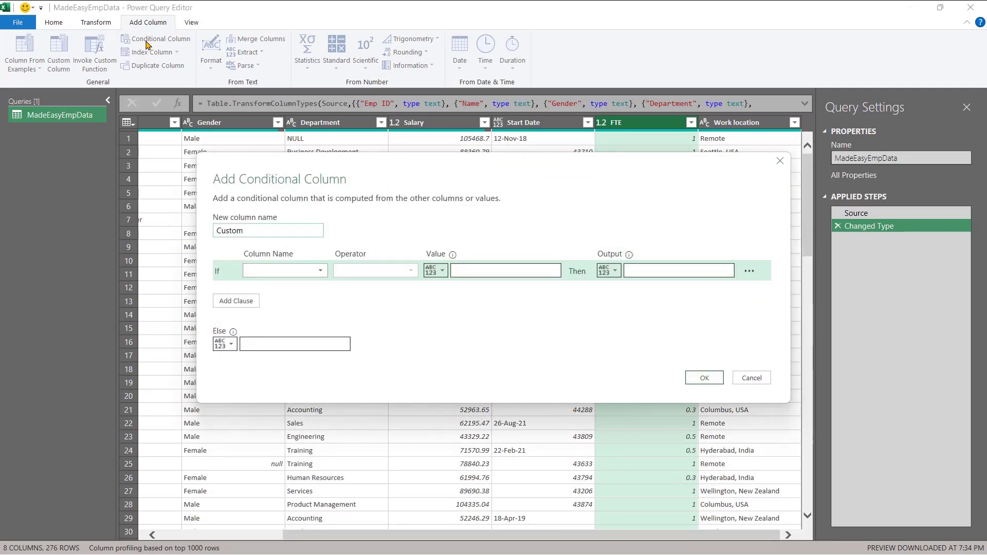
left_click(247, 230)
left_click_drag(243, 230, 206, 233)
type("FullTime/PartTime")
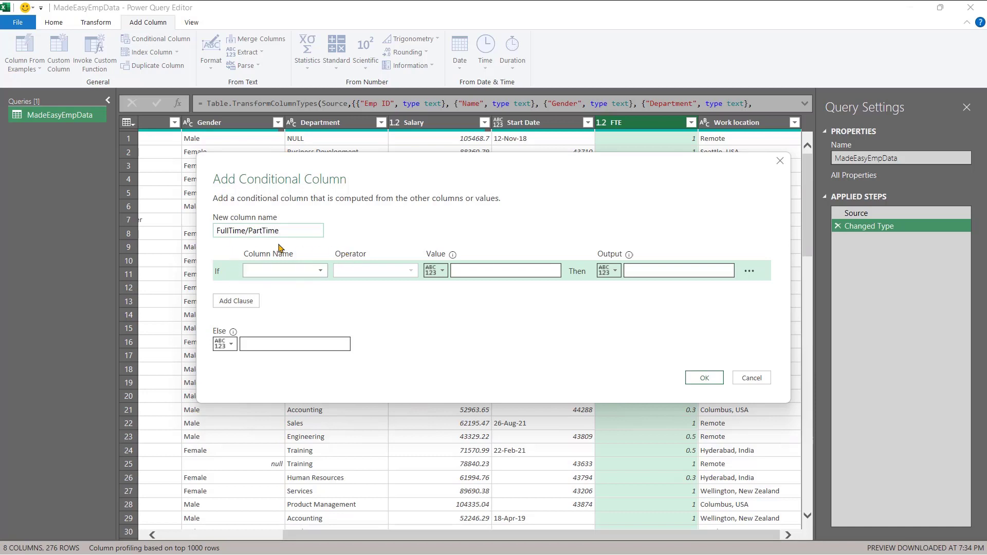
Step: Make the conditional column return FullTime when FTE equals 1 and PartTime otherwise, and add it to the table
left_click(309, 270)
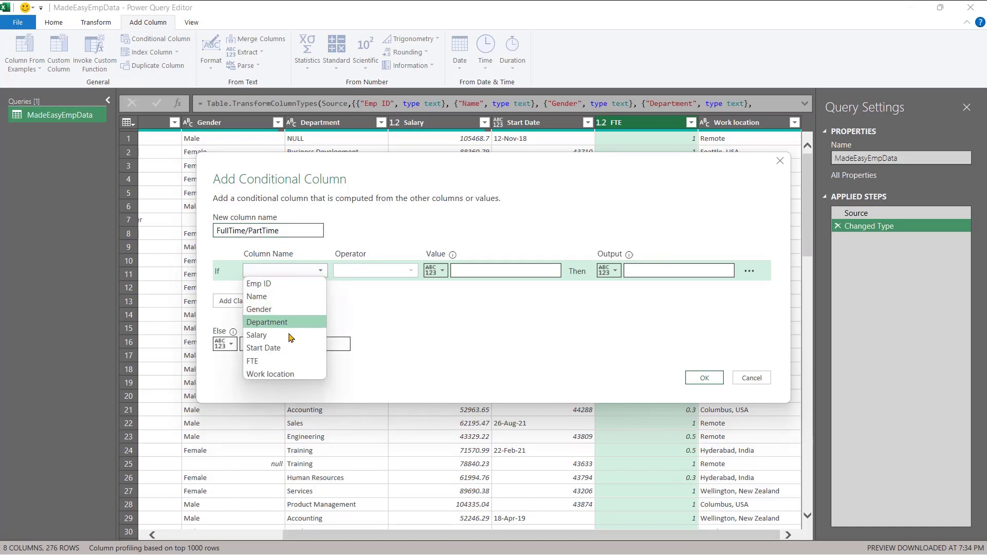
left_click(253, 362)
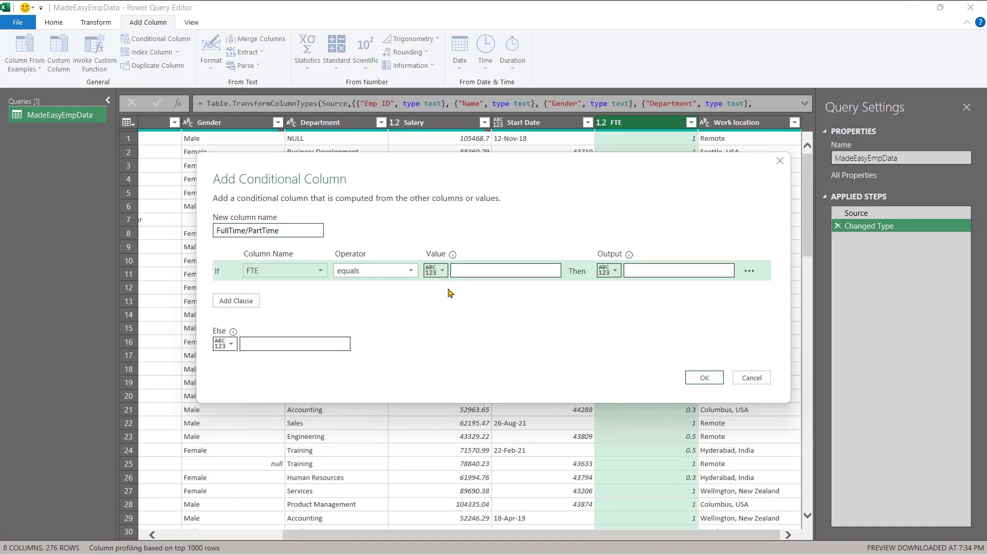
left_click(459, 271)
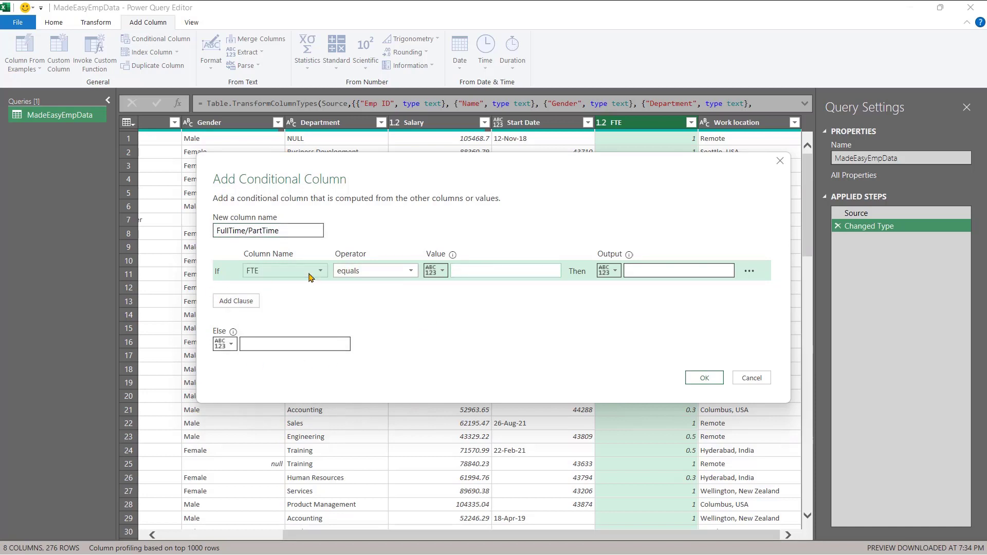
type("1")
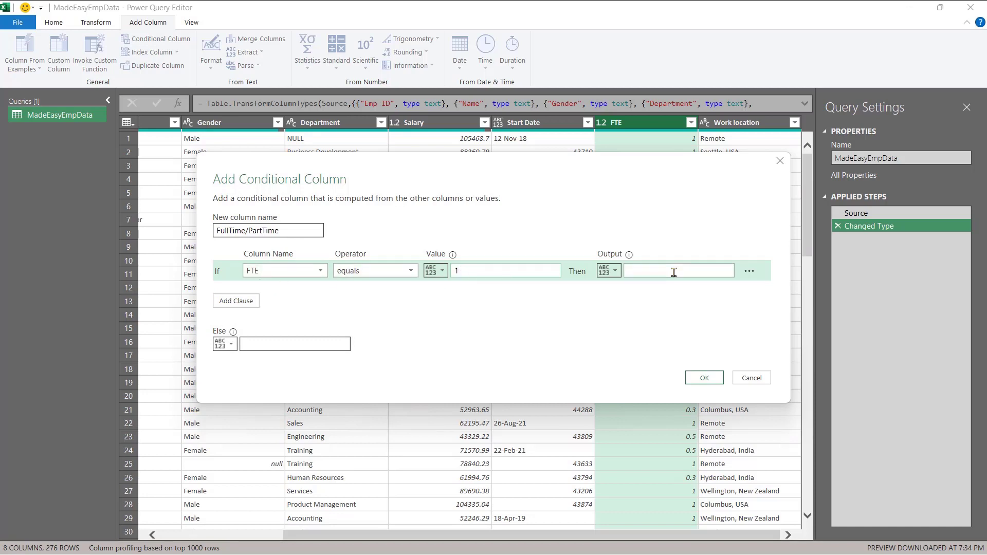
type("Fu")
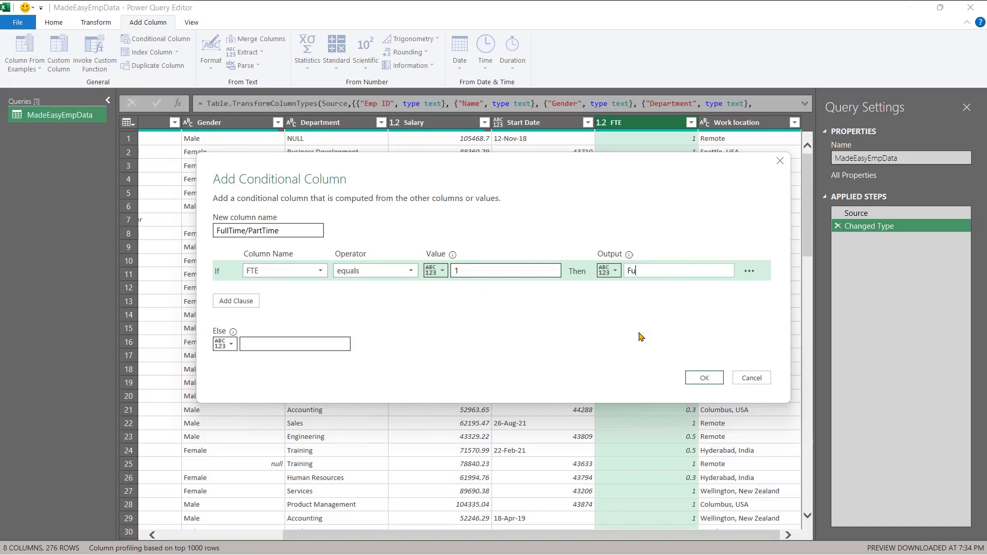
type("llTime")
left_click(257, 343)
type("Pa")
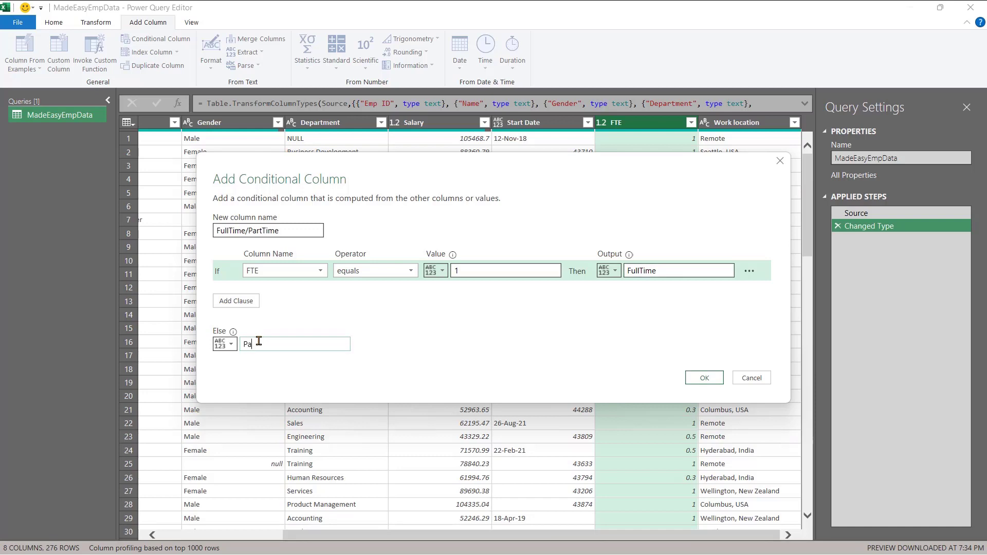
type("rtTime")
key("BackSpace")
type("i")
left_click(719, 378)
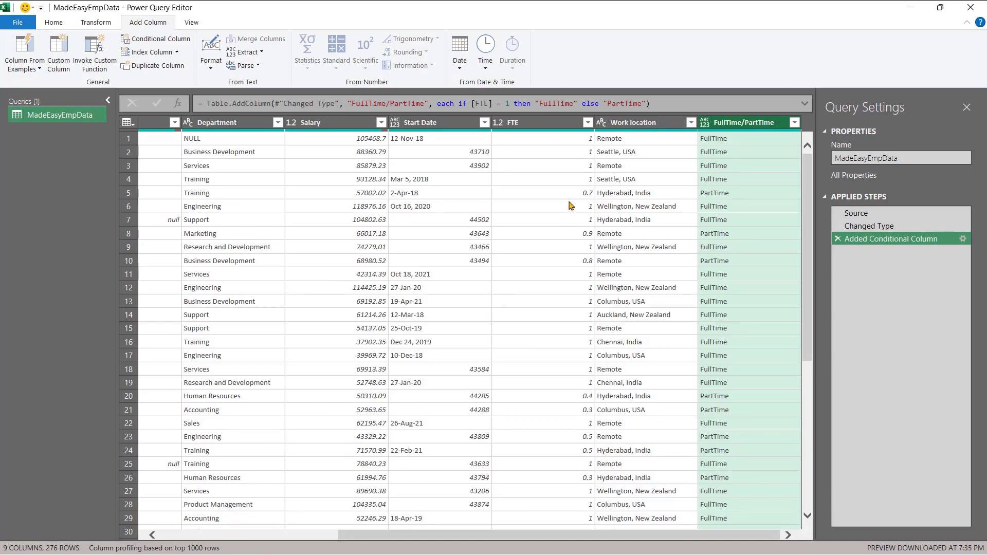
Step: Set the data type of the FullTime/PartTime column to Text and of the Start Date column to Date
left_click(706, 126)
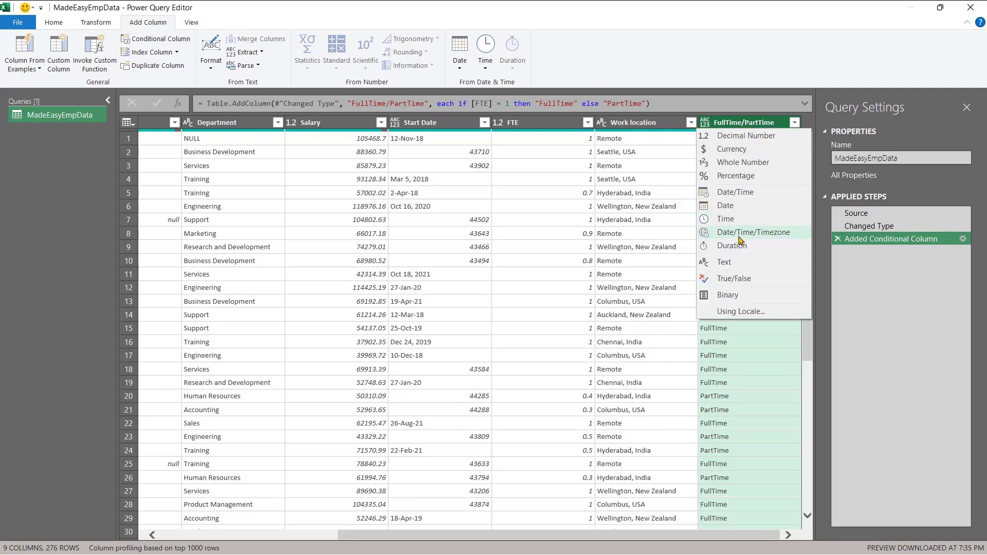
left_click(724, 262)
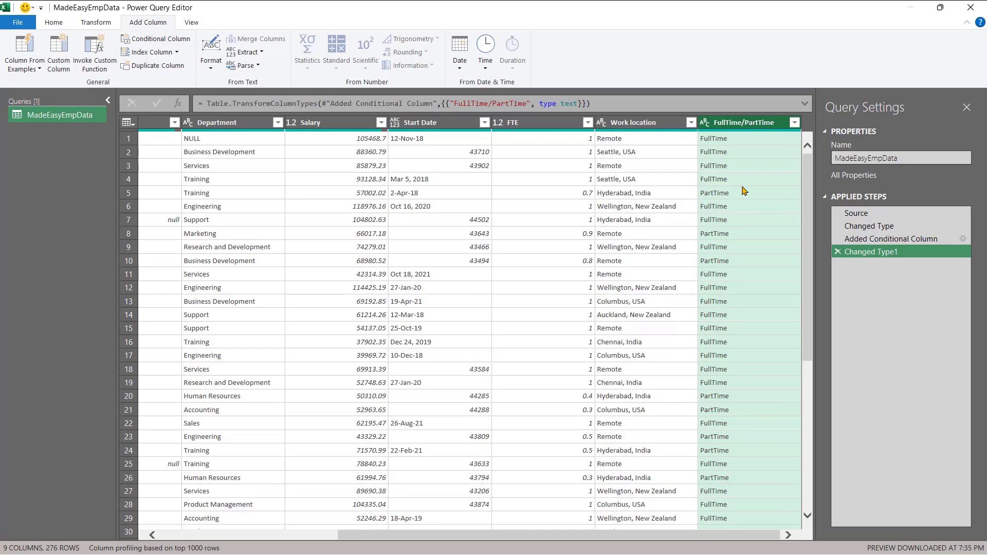
left_click(425, 126)
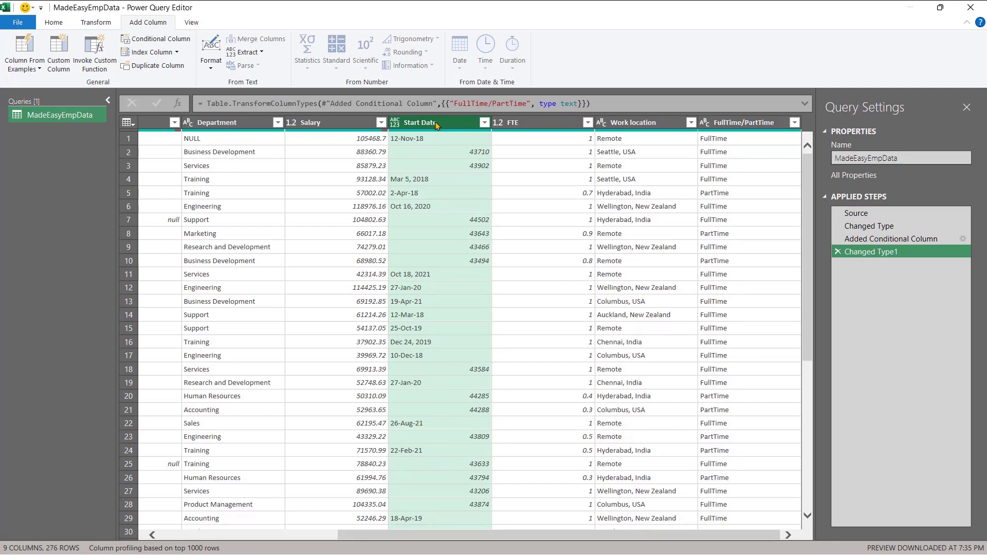
left_click(395, 126)
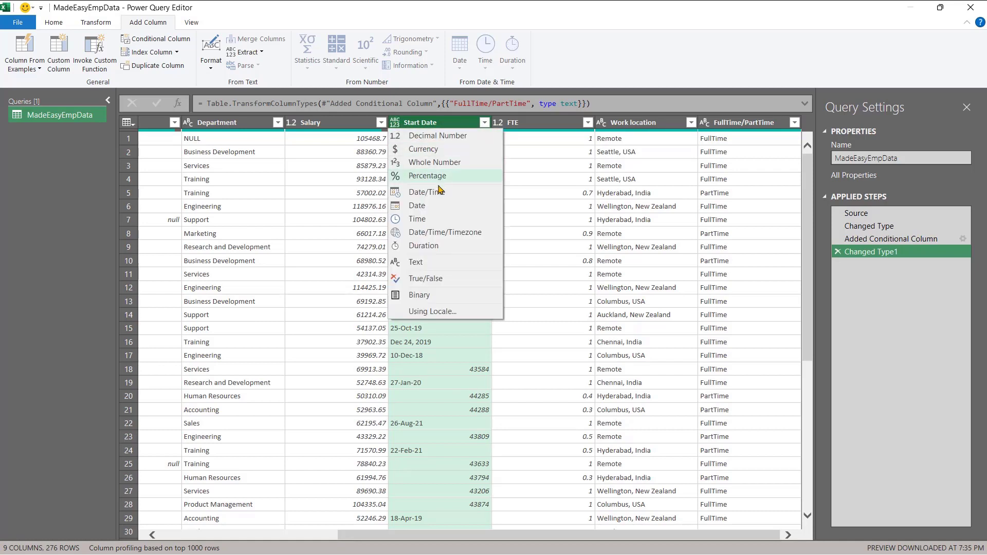
left_click(436, 207)
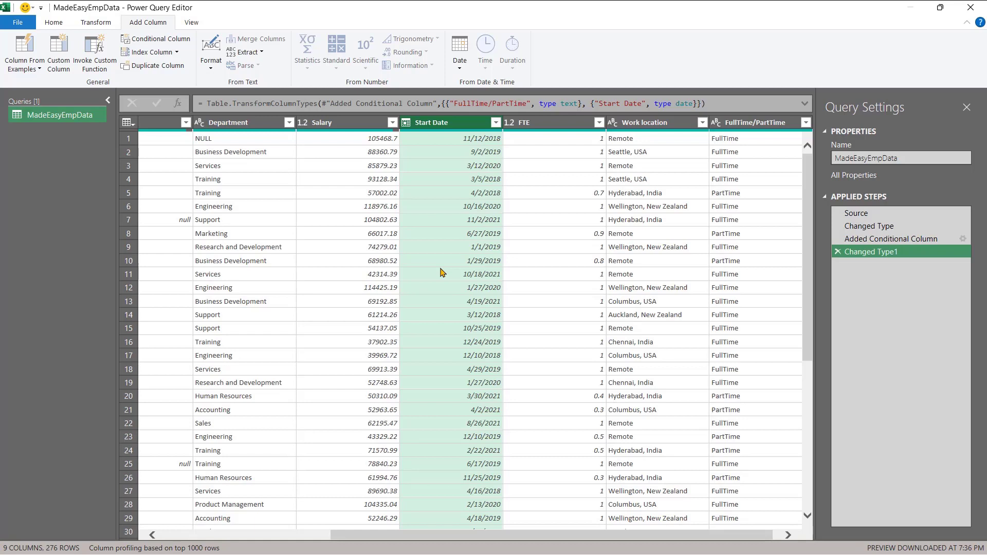
Step: Review the distinct dates available for filtering in the Start Date column without applying a filter
left_click(495, 122)
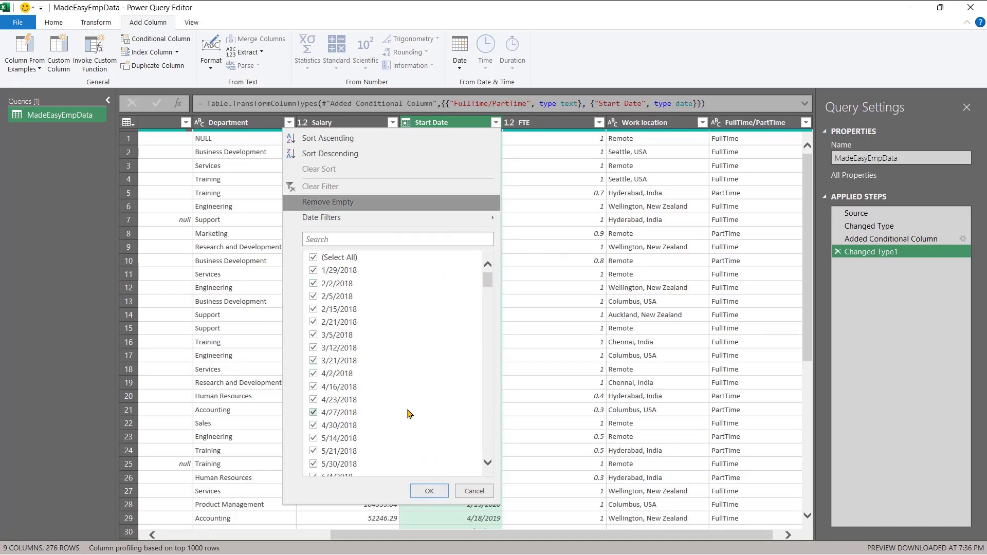
scroll(409, 413, "down", 15)
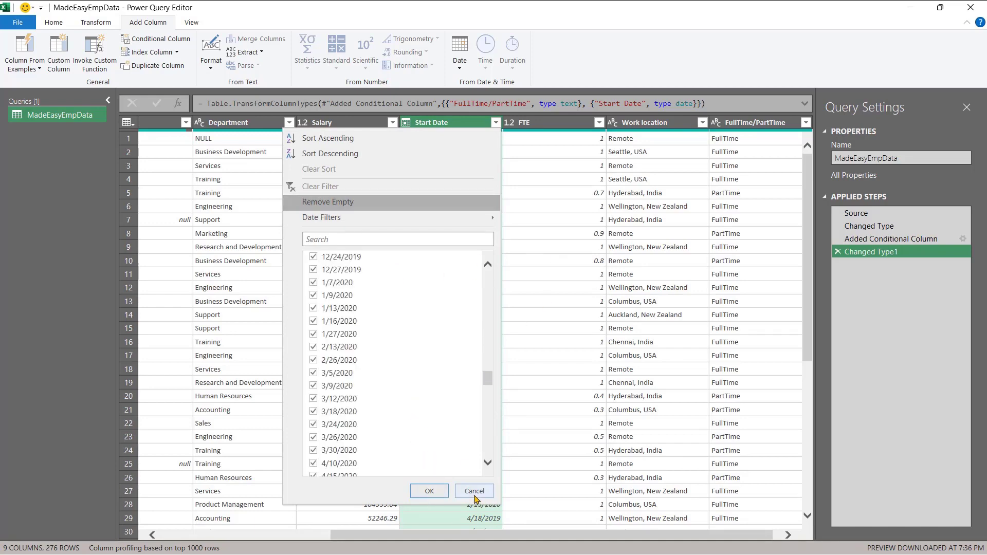
left_click(474, 492)
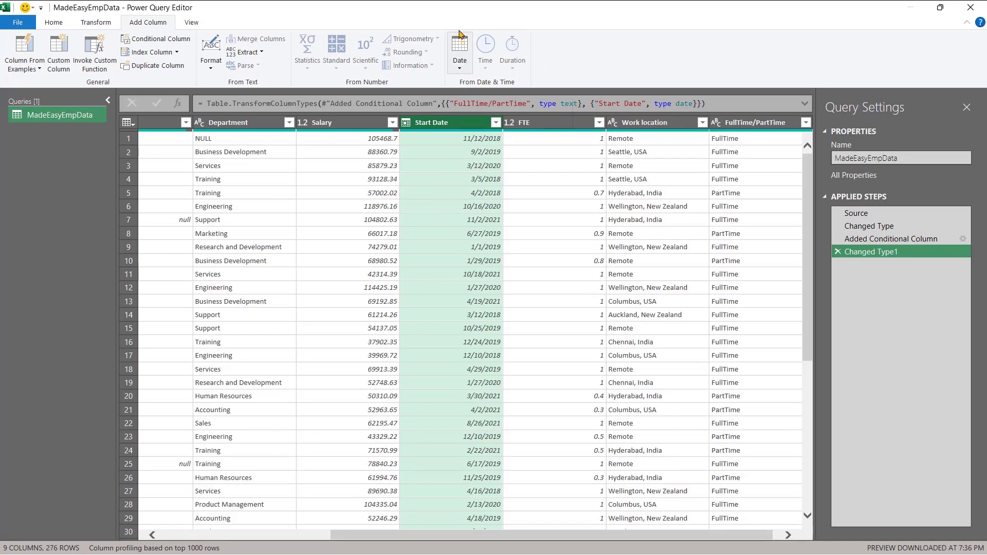
Step: Add a new column containing the year extracted from Start Date
left_click(461, 70)
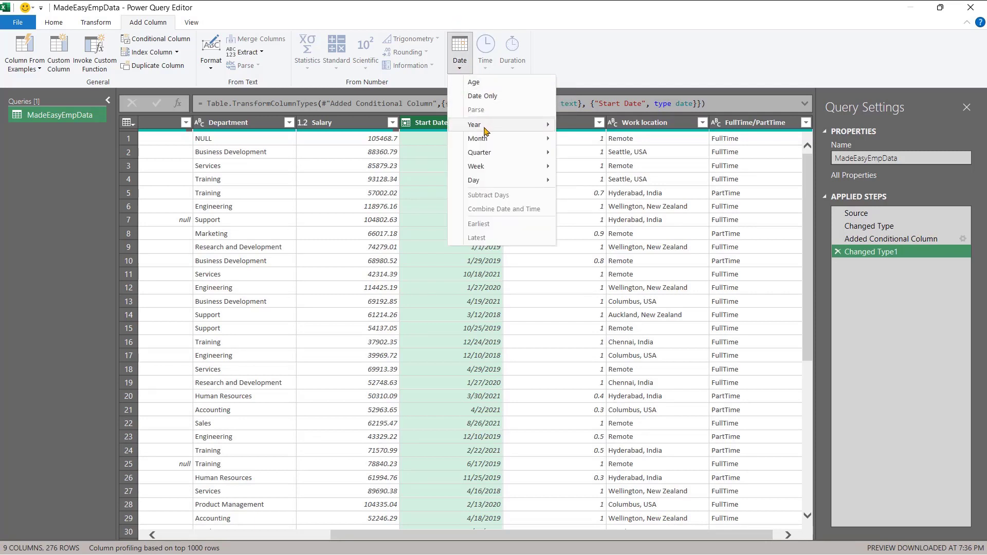
mouse_move(485, 128)
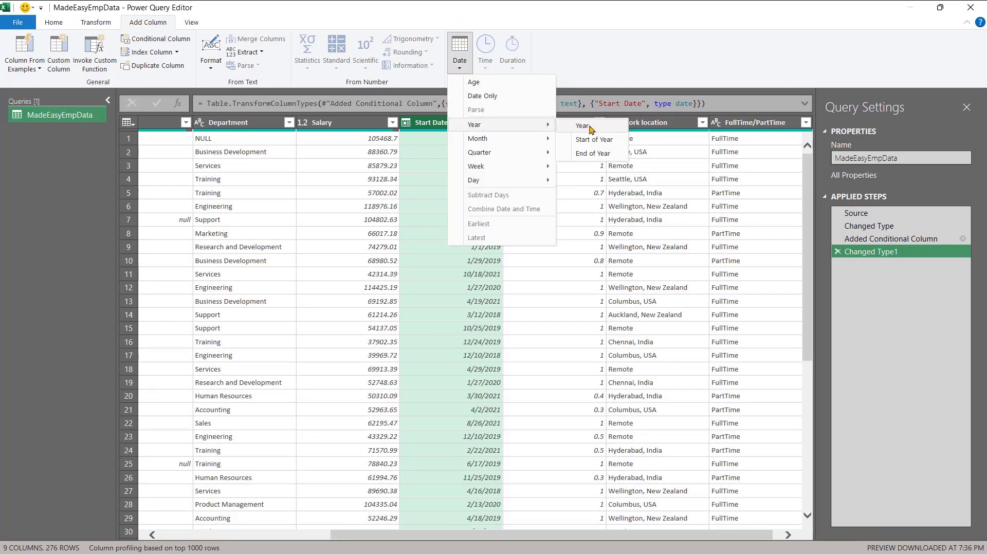
left_click(579, 58)
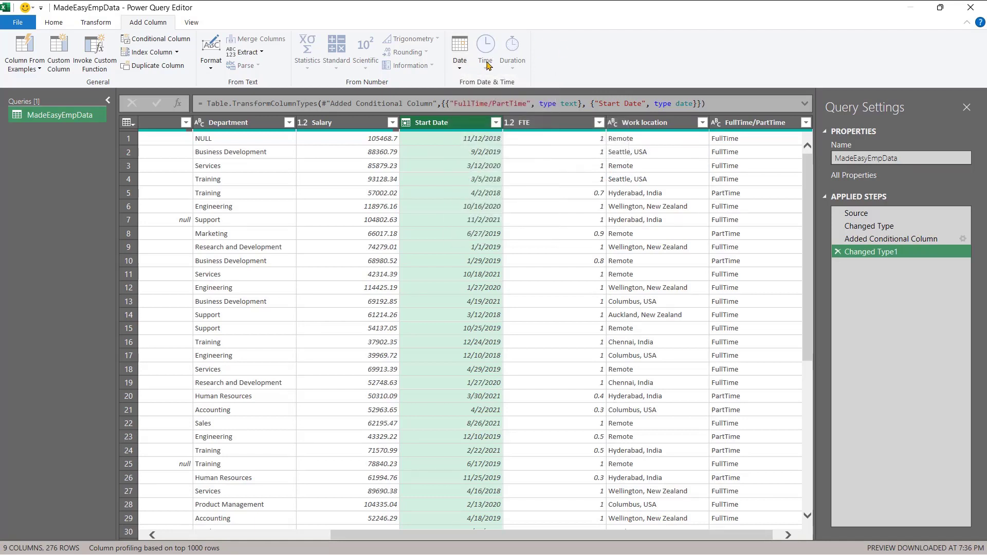
left_click(459, 73)
mouse_move(469, 128)
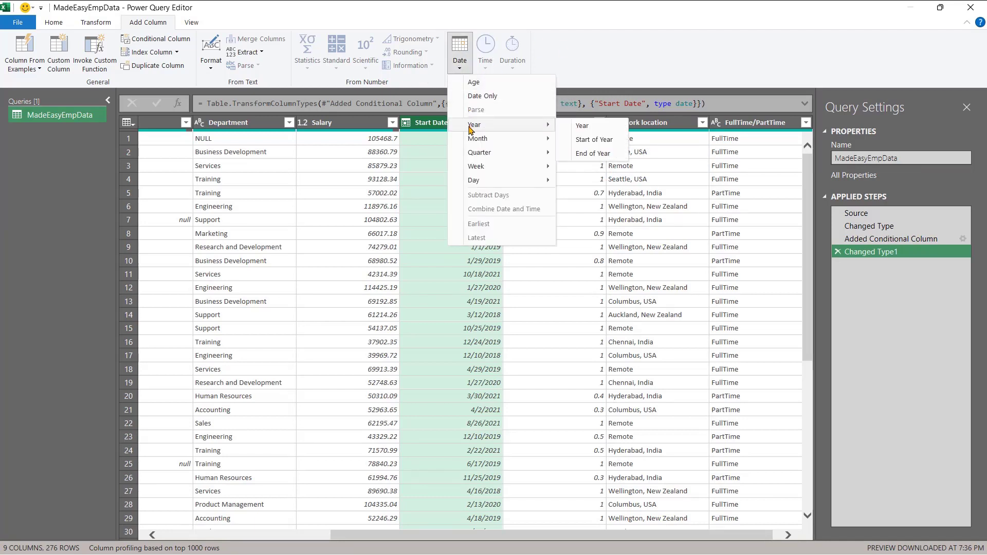
left_click(587, 127)
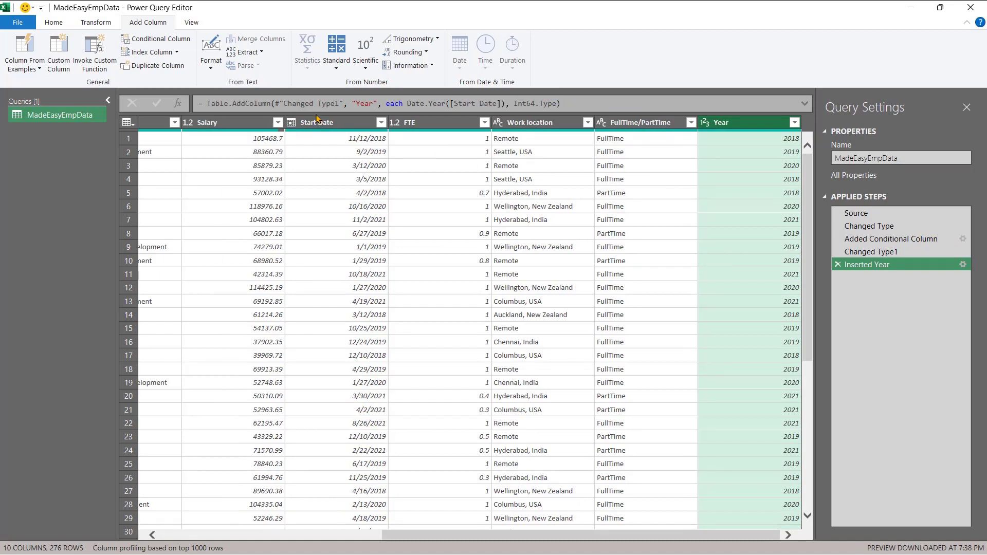
Step: Rename the extracted Year column as EmpStartYear
double_click(722, 123)
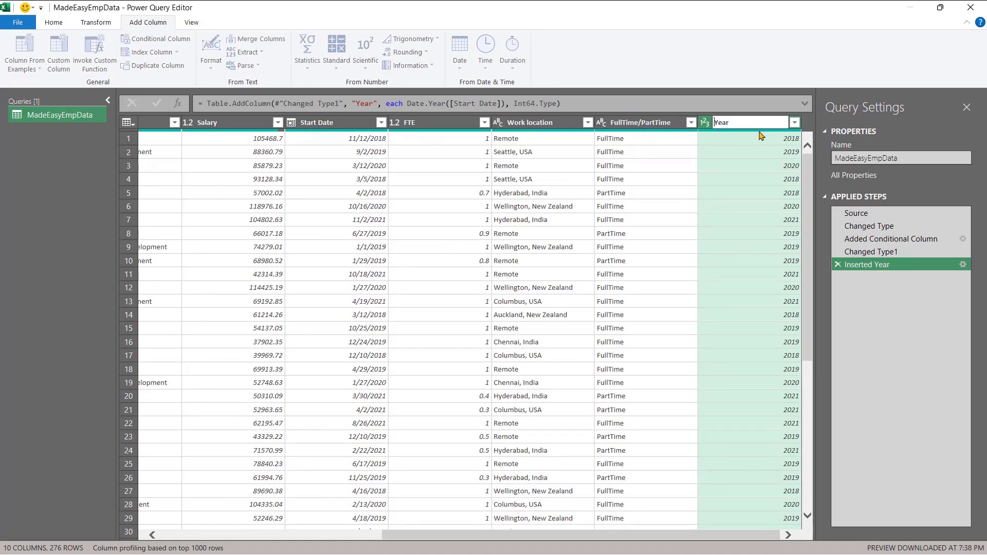
type("EmpStart")
key("Return")
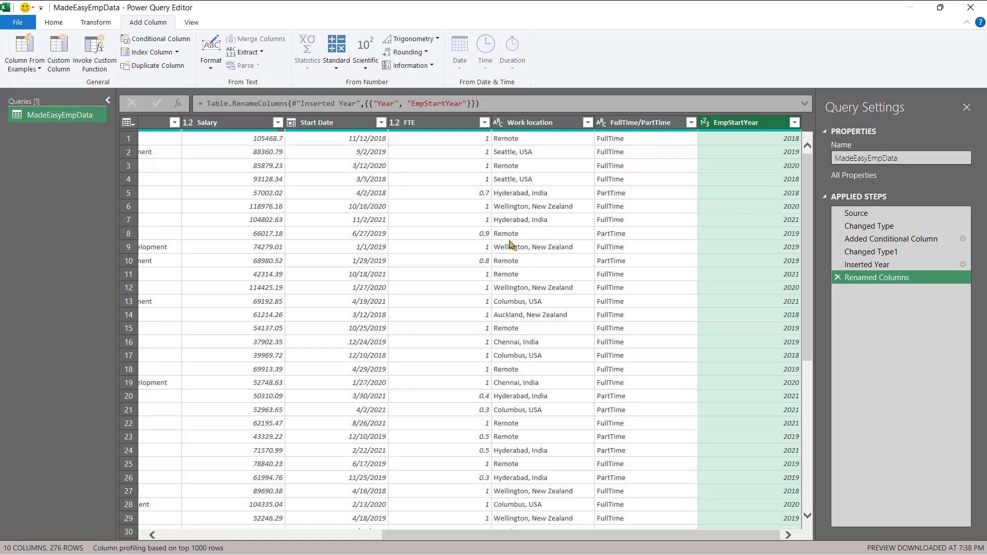
Step: Examine the columns across the table and the kinds of entries in the Work location column
scroll(511, 243, "left", 3)
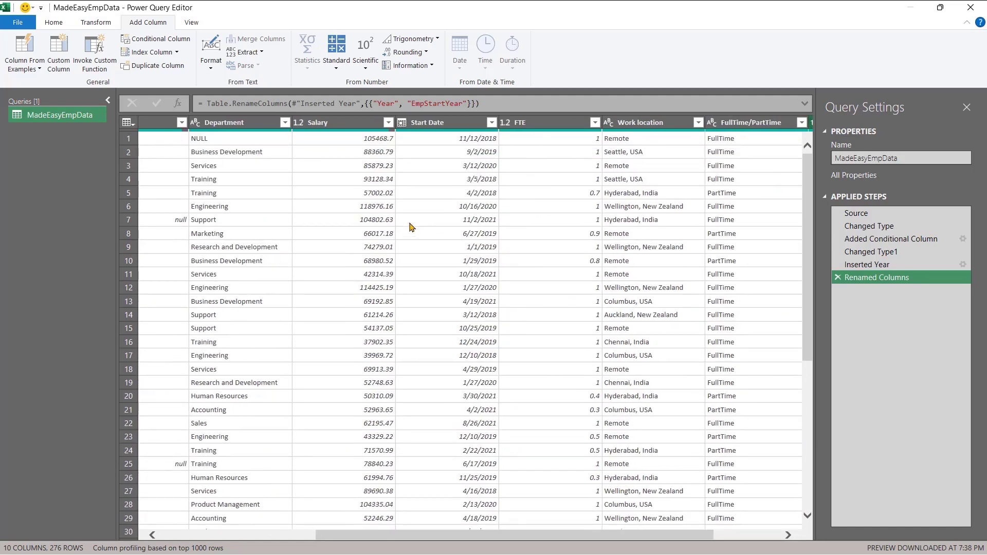
scroll(409, 227, "left", 5)
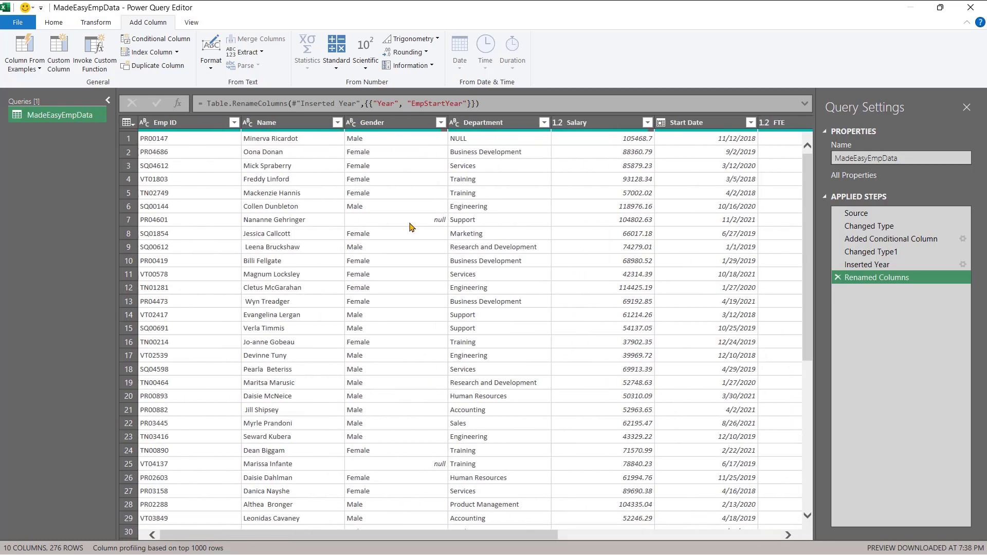
scroll(410, 226, "right", 8)
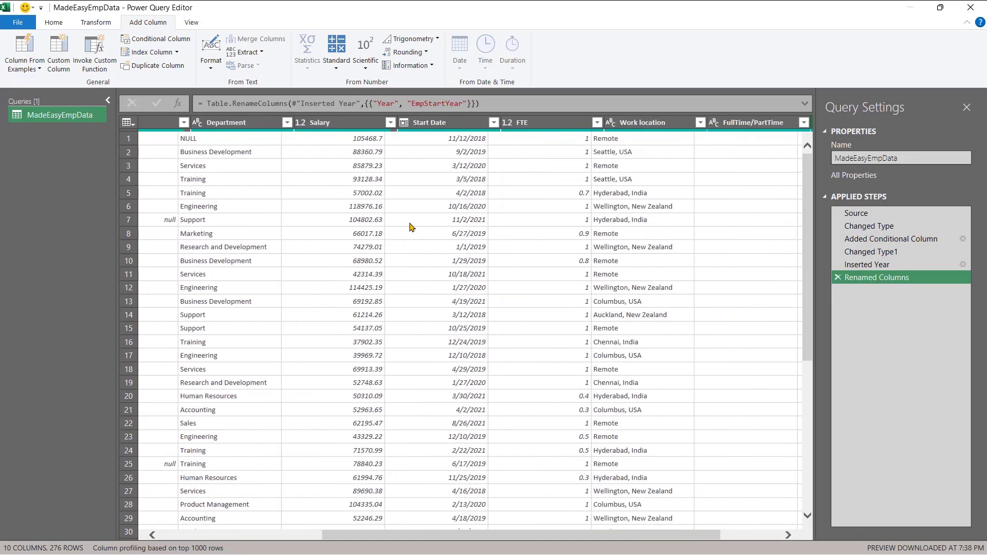
scroll(409, 227, "right", 1)
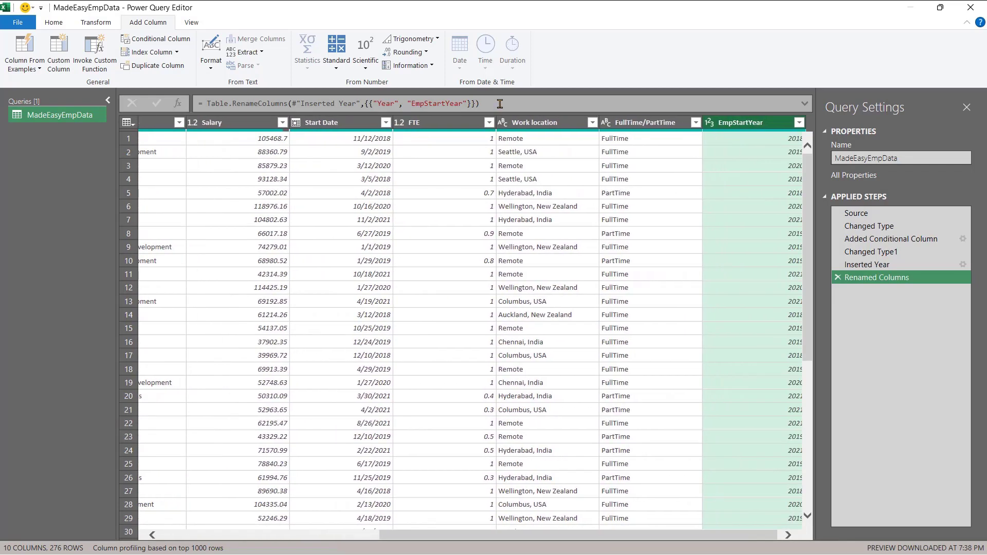
left_click(531, 122)
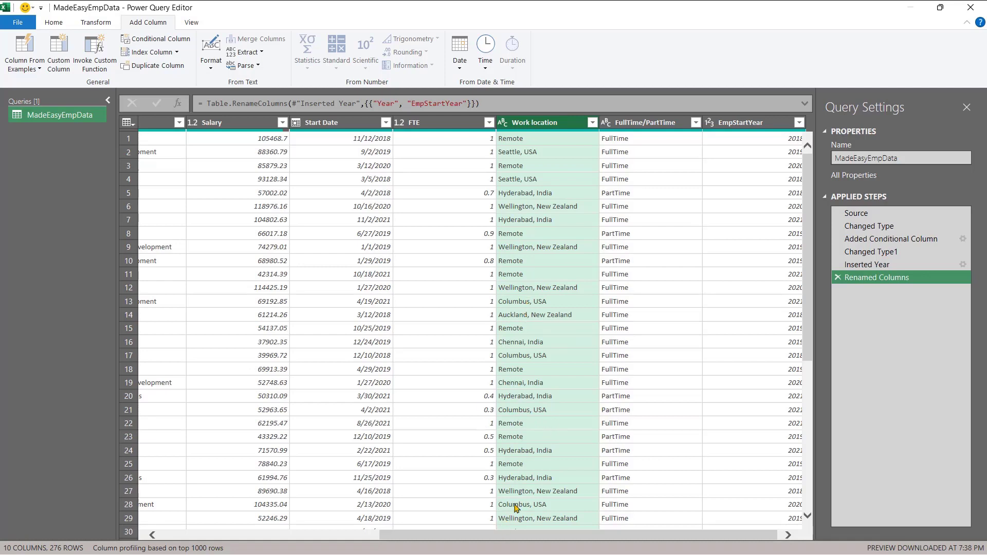
scroll(526, 498, "down", 5)
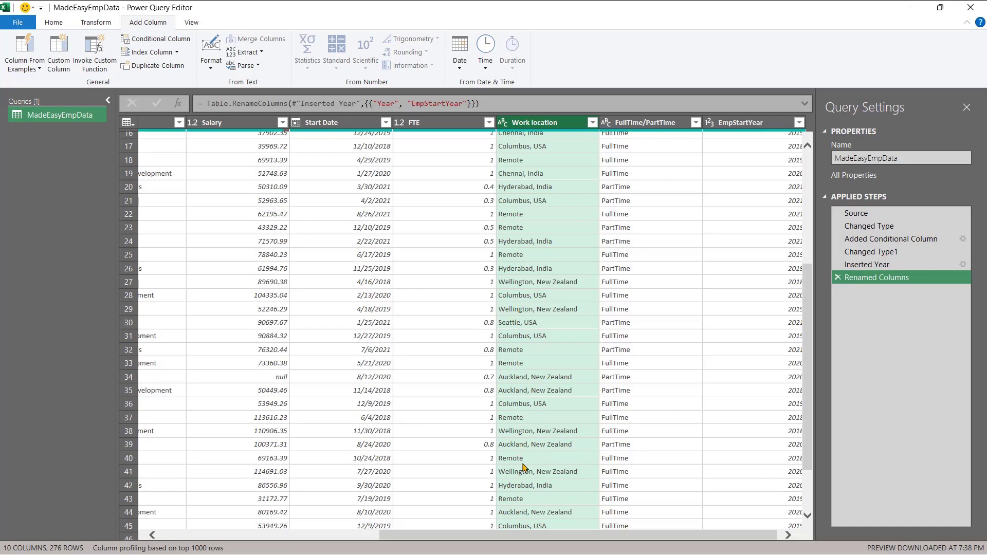
scroll(525, 464, "down", 1)
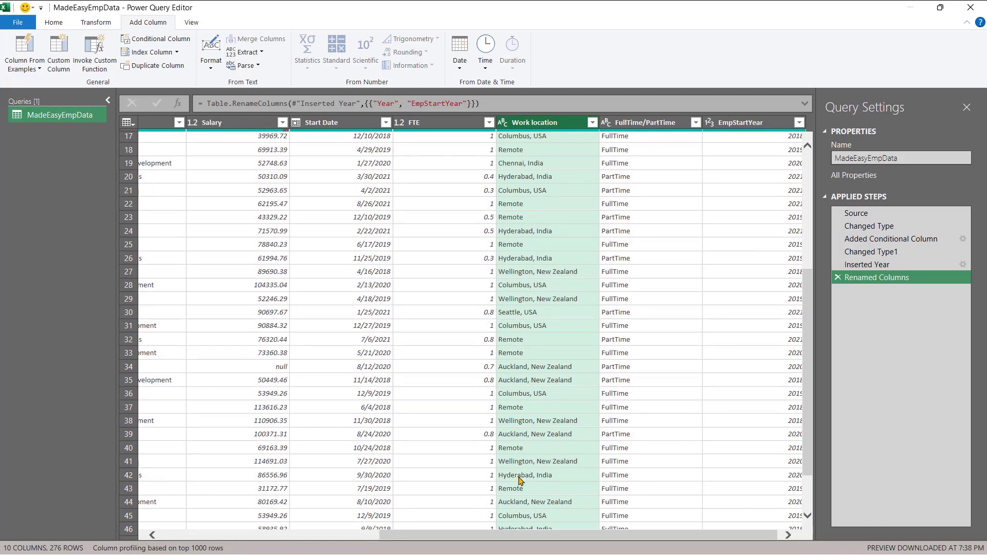
scroll(520, 481, "up", 6)
scroll(520, 481, "left", 1)
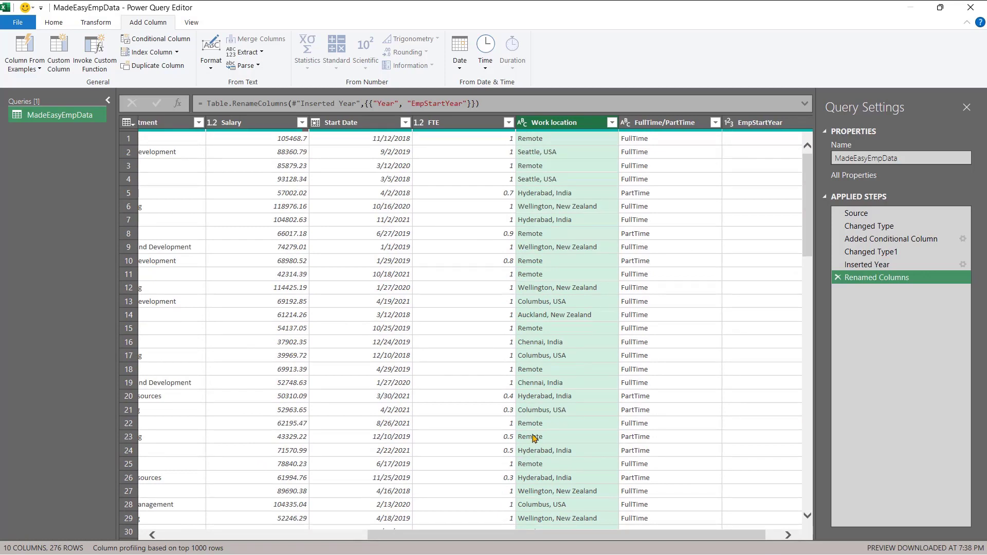
scroll(534, 438, "right", 2)
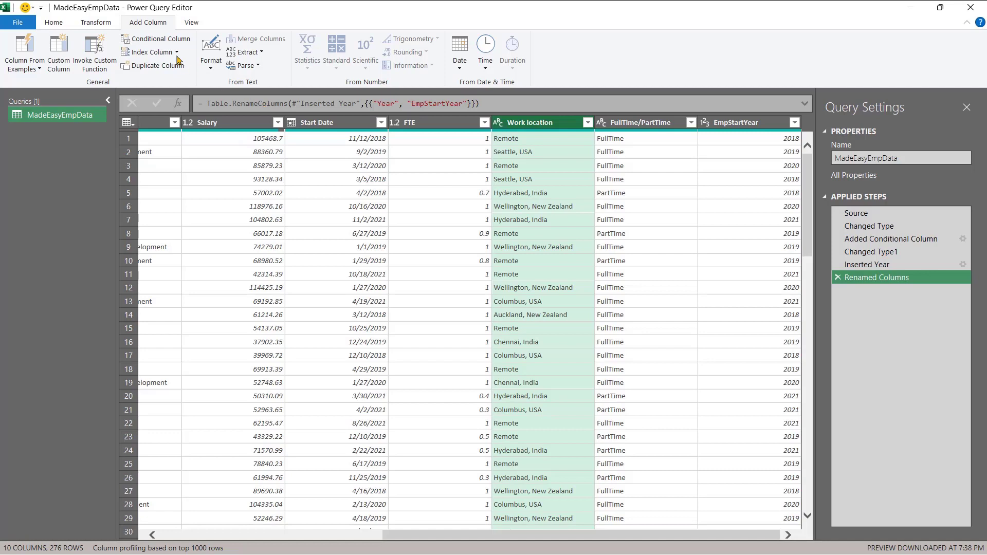
Step: Open the split-by-delimiter settings for the Work location column and compare them with the column's entries
left_click(93, 29)
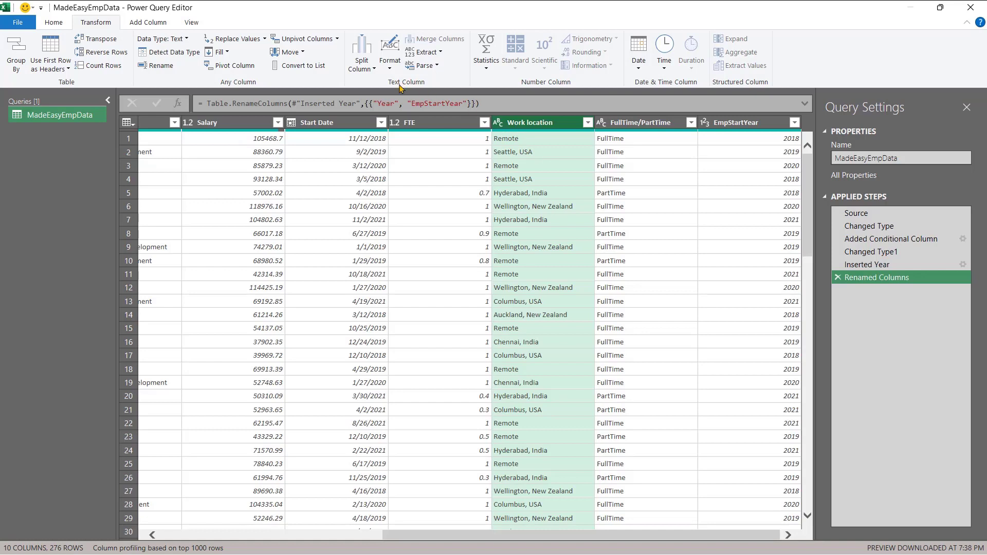
left_click(374, 70)
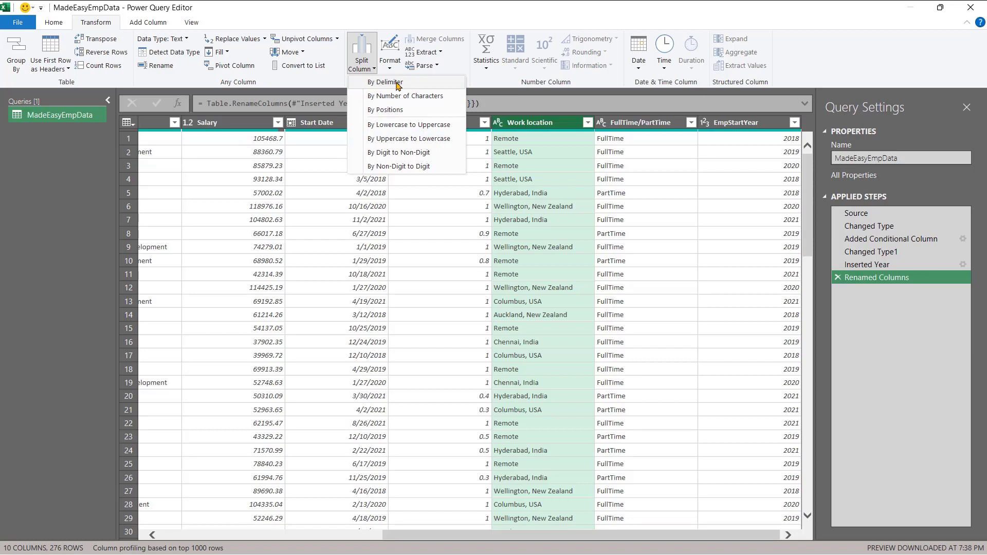
right_click(525, 125)
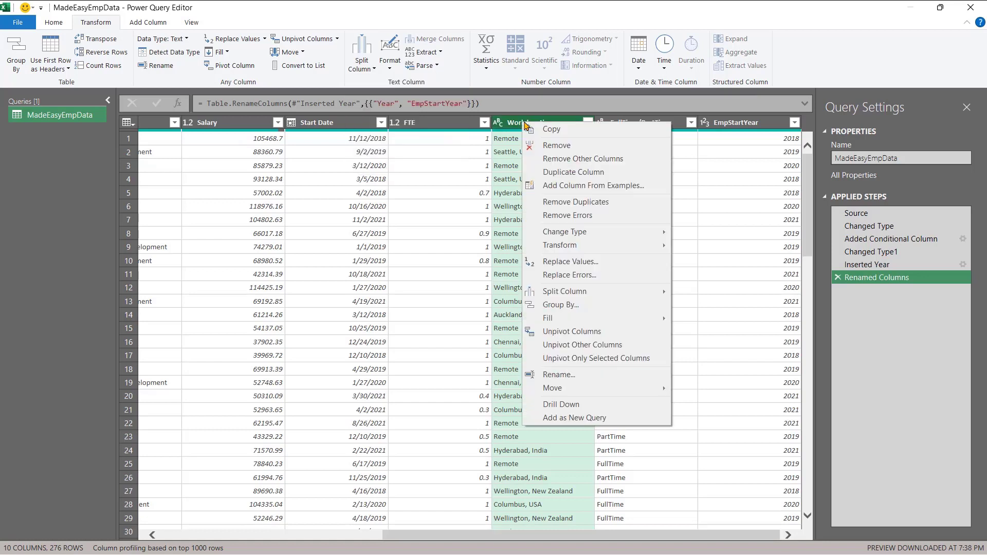
mouse_move(569, 294)
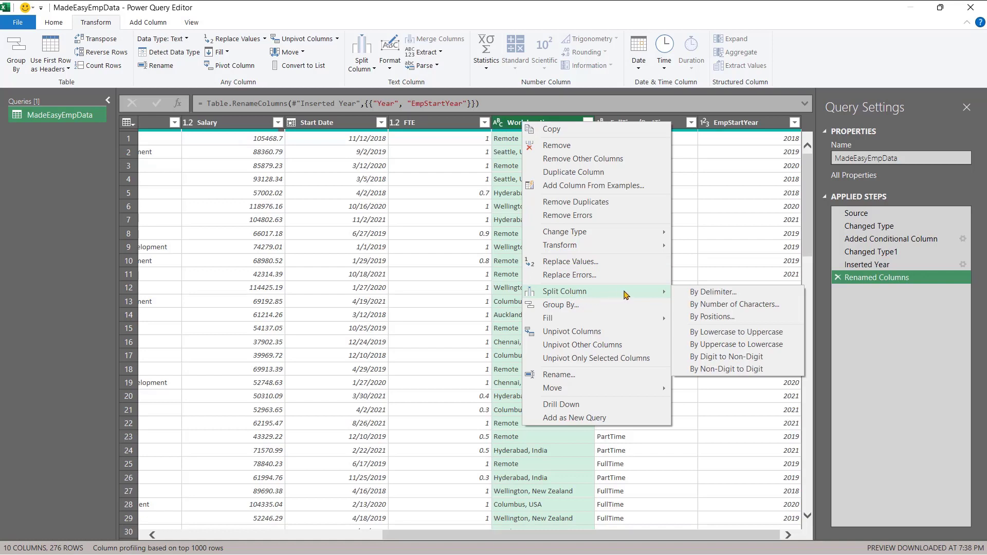
left_click(730, 293)
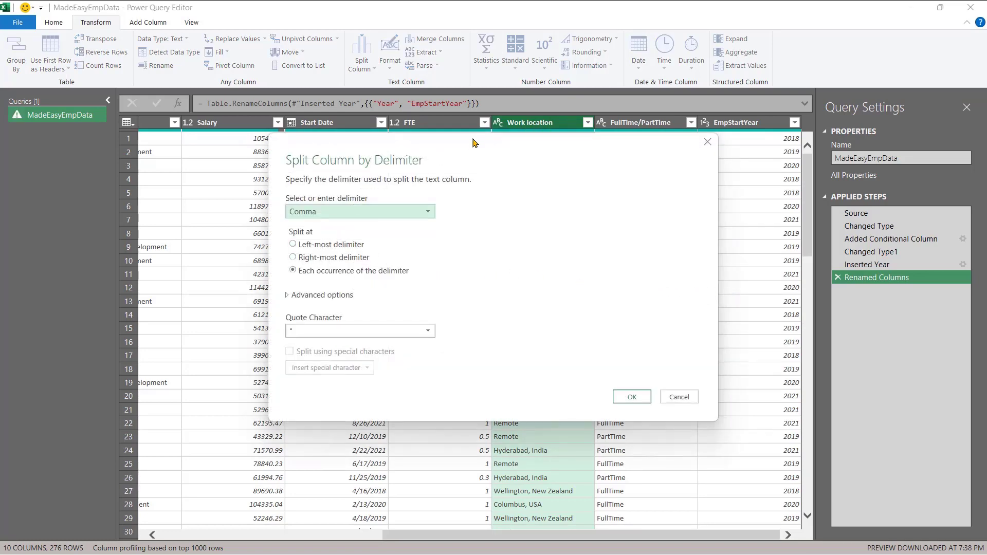
left_click_drag(477, 146, 481, 256)
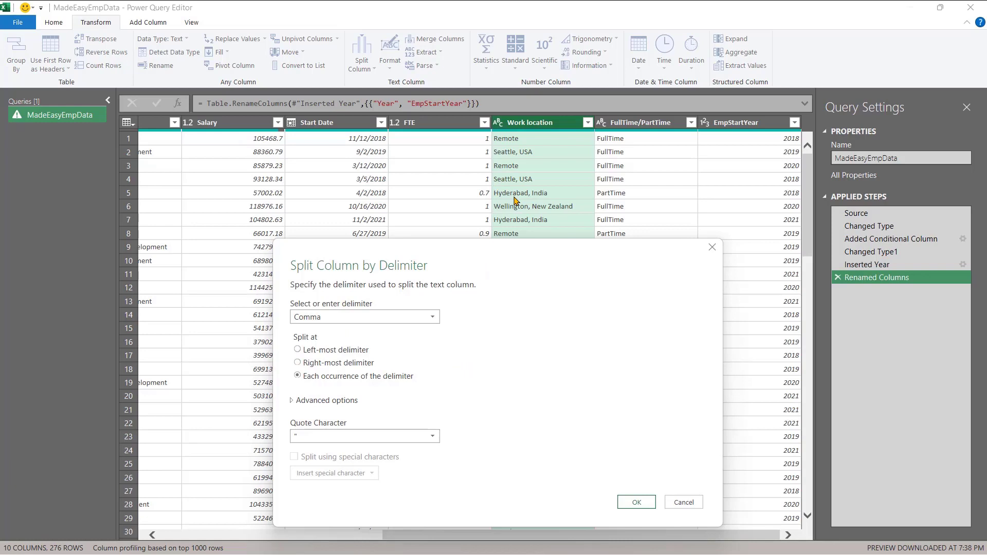
left_click_drag(510, 258, 556, 163)
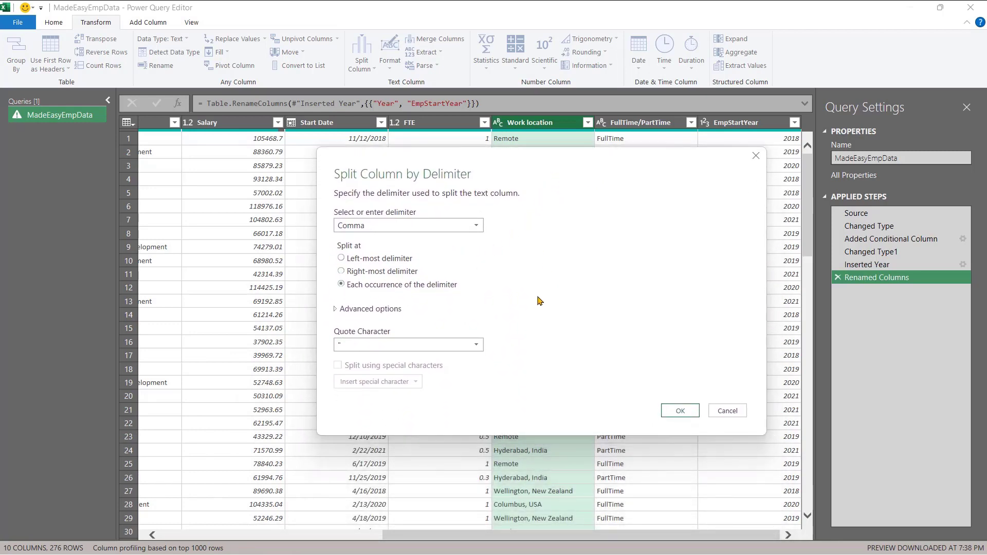
Step: Try a custom @ delimiter for splitting the Work location column
left_click(477, 228)
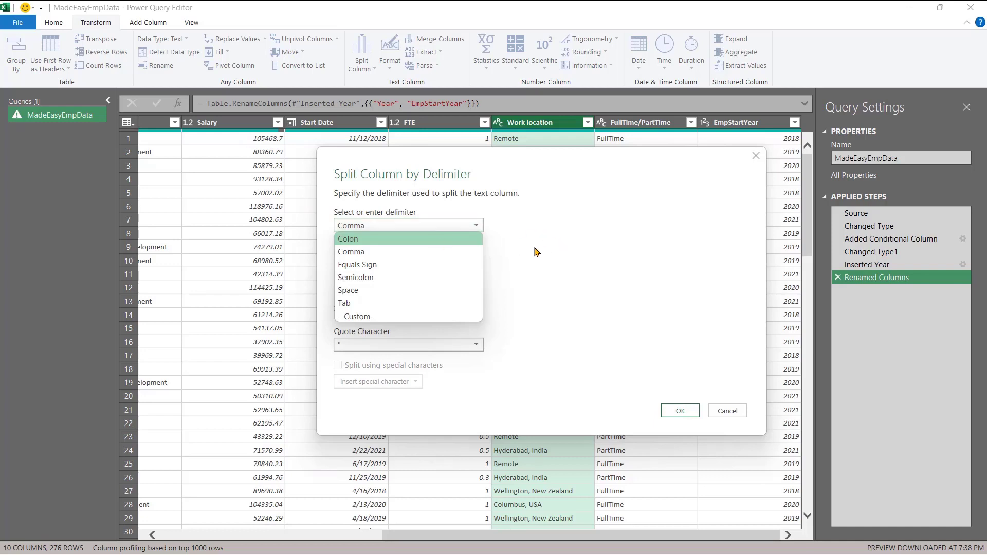
left_click(418, 323)
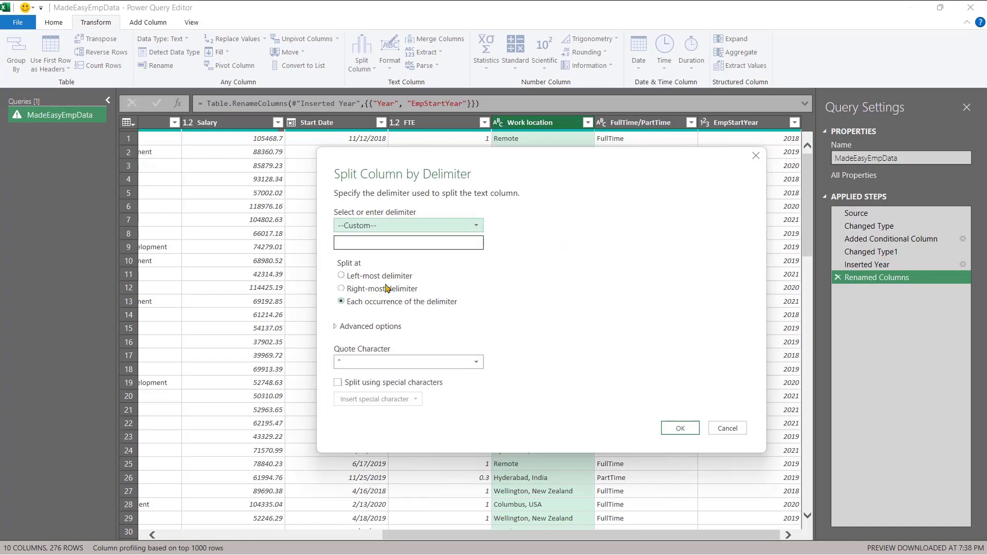
left_click(349, 245)
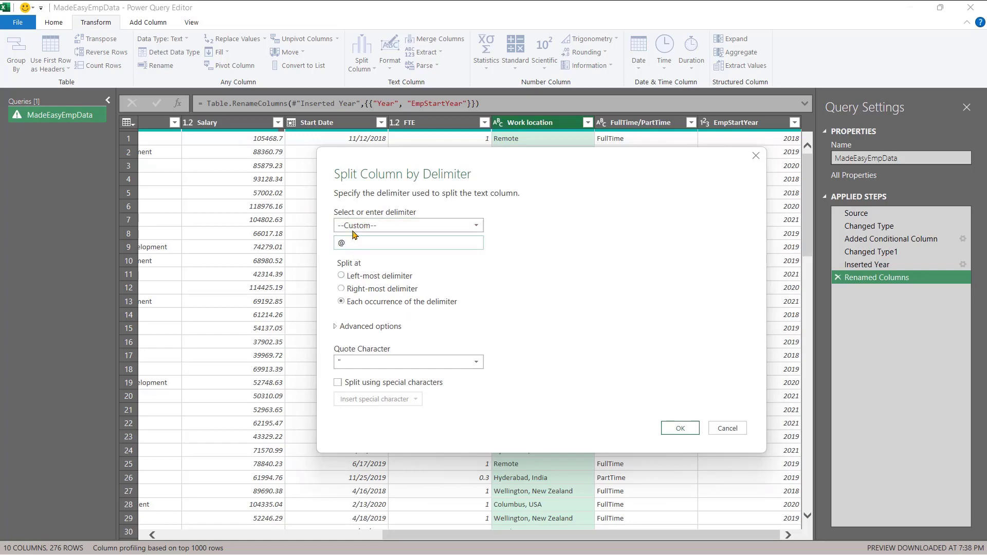
Step: Split the Work location column by the Comma delimiter at each occurrence
left_click(355, 226)
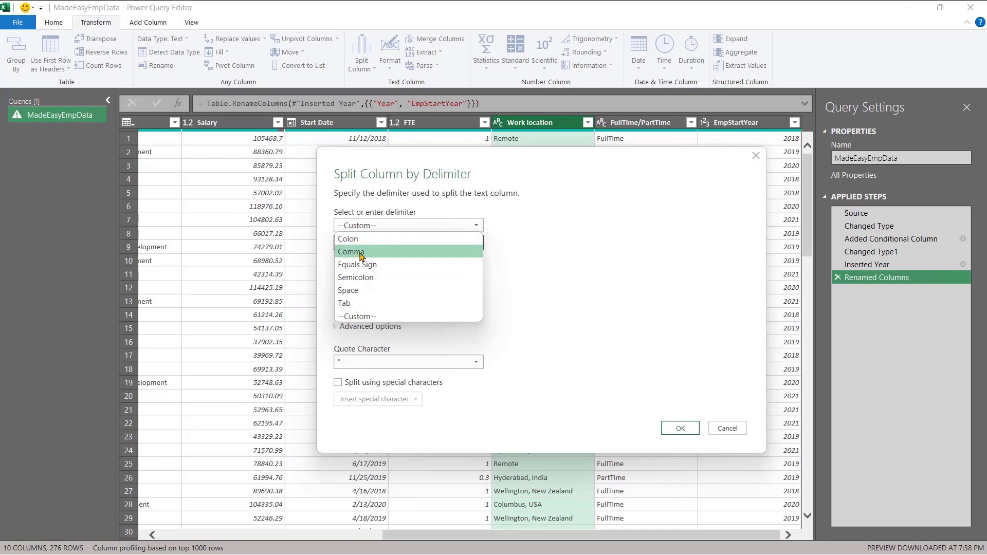
left_click(361, 253)
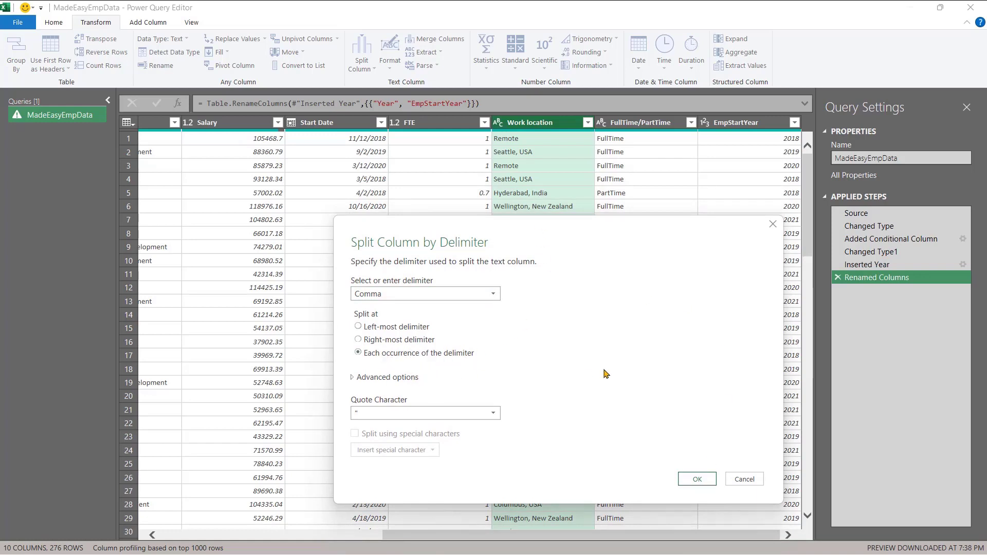
left_click(696, 480)
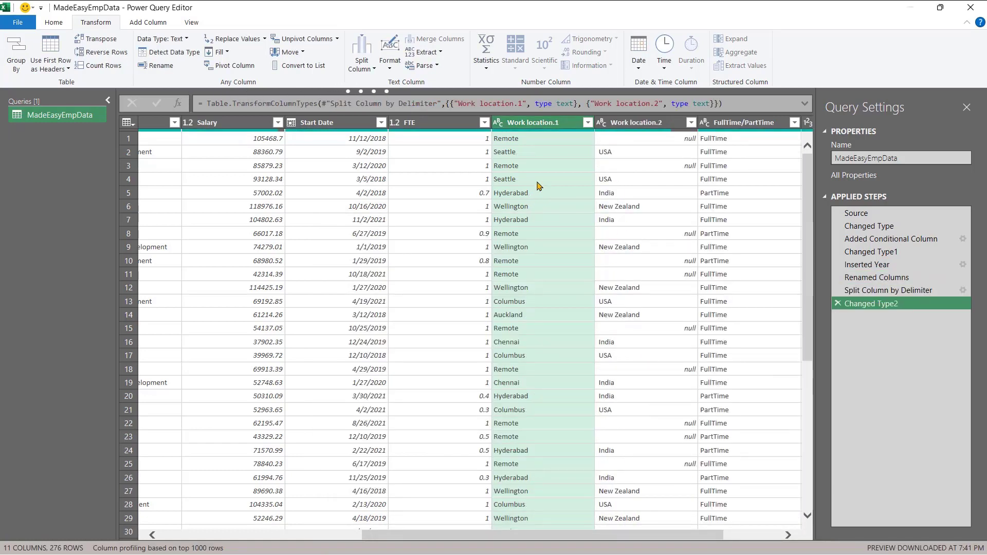
Step: Rename the Work location.1 column as City
double_click(519, 126)
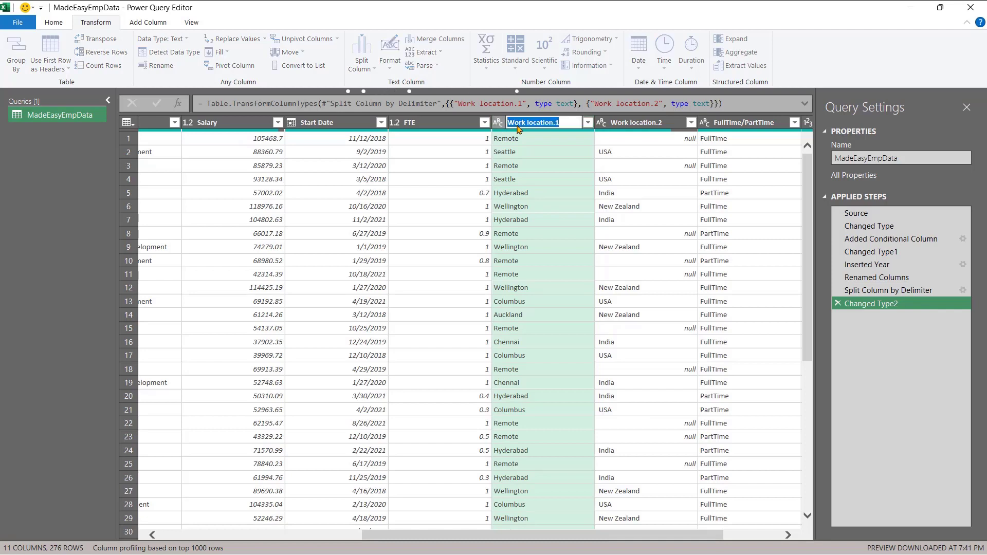
type("City")
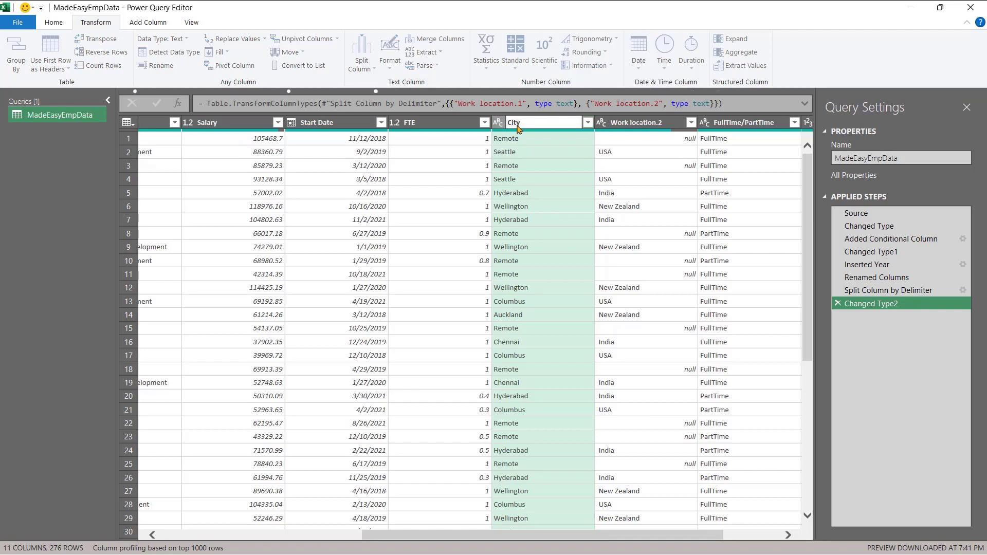
key("Return")
Step: Rename the Work location.2 column as Country
left_click(634, 126)
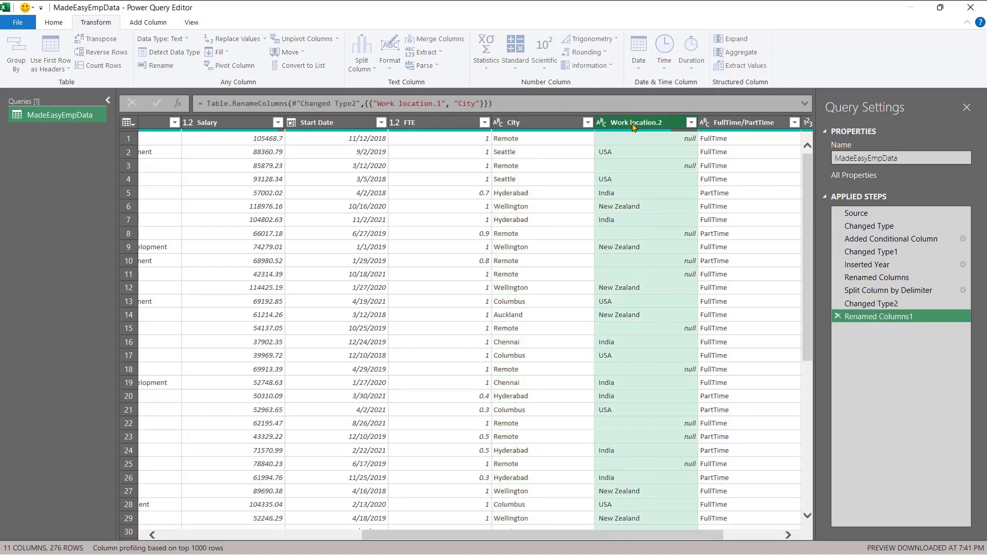
double_click(634, 126)
type("Co")
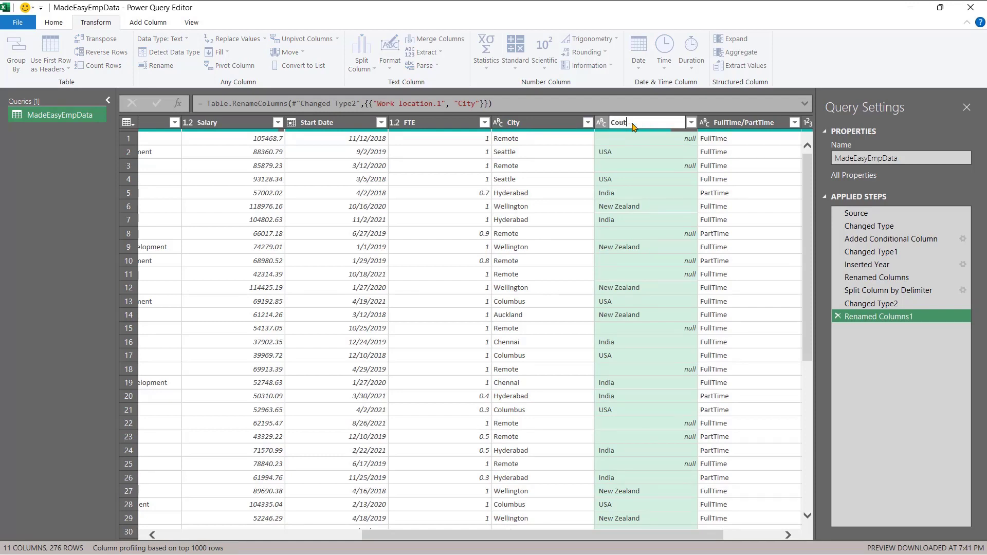
type("untry")
key("Return")
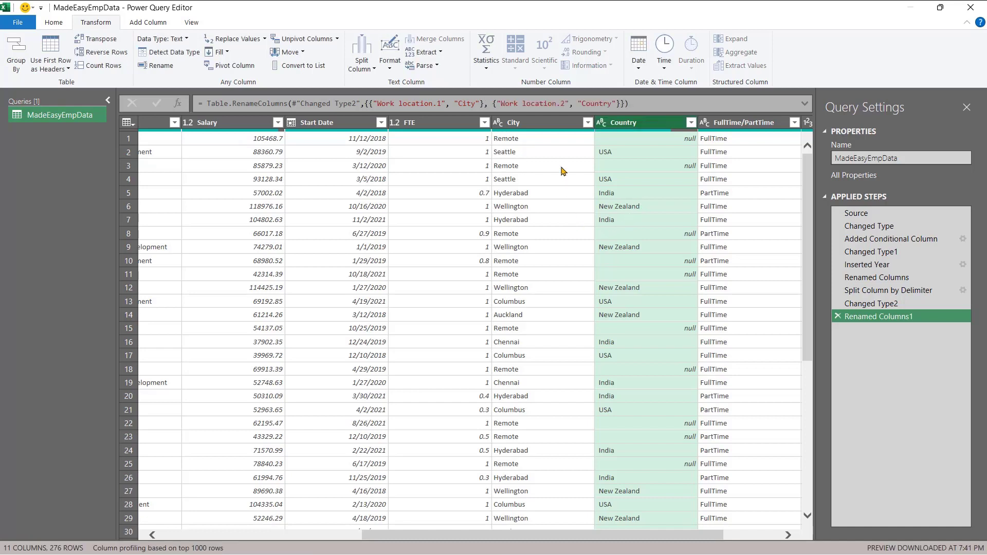